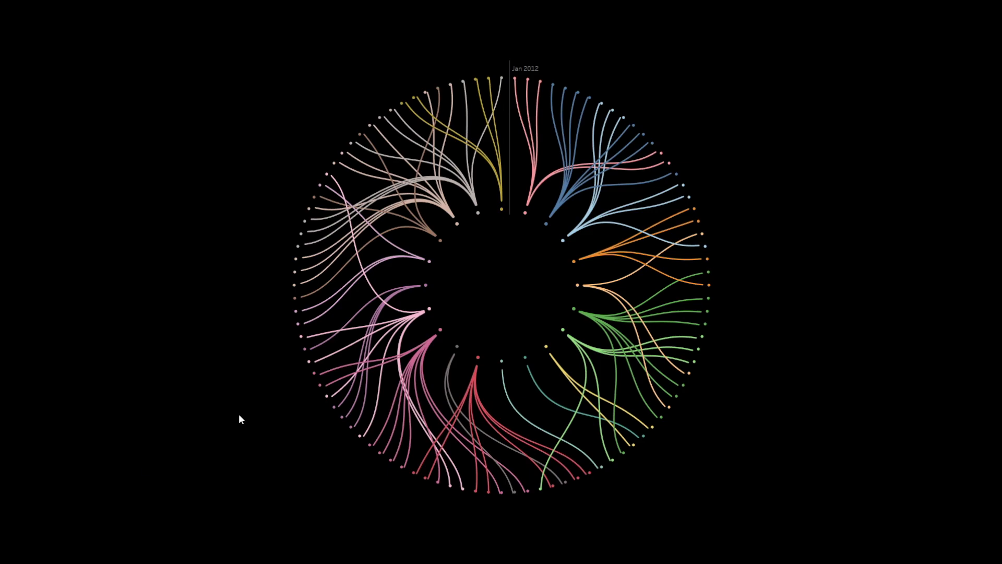
- Exit the dashboard's presentation view and switch to the Circular Sankey Template workbook in Excel
key("Escape")
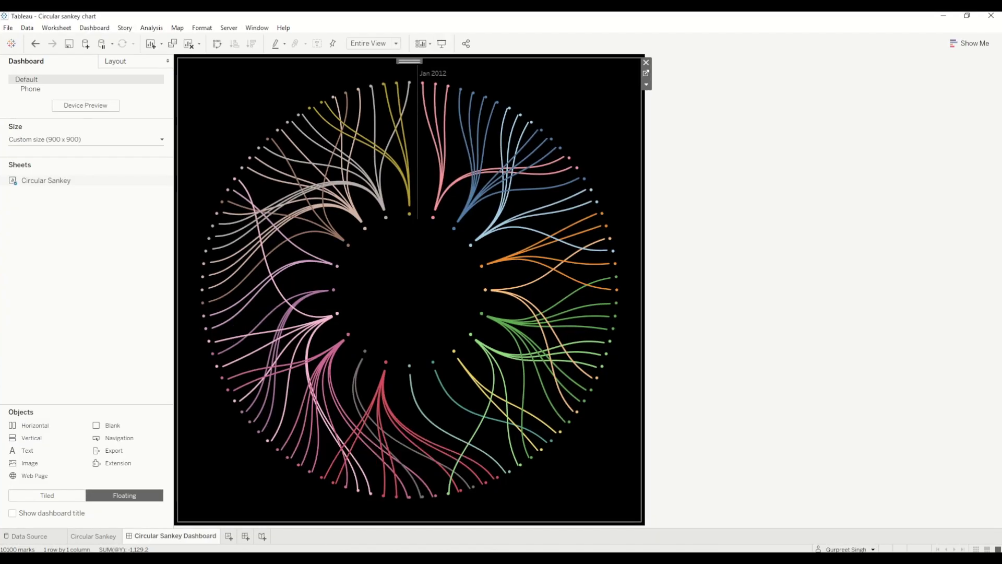
key("alt+Tab")
left_click(160, 252)
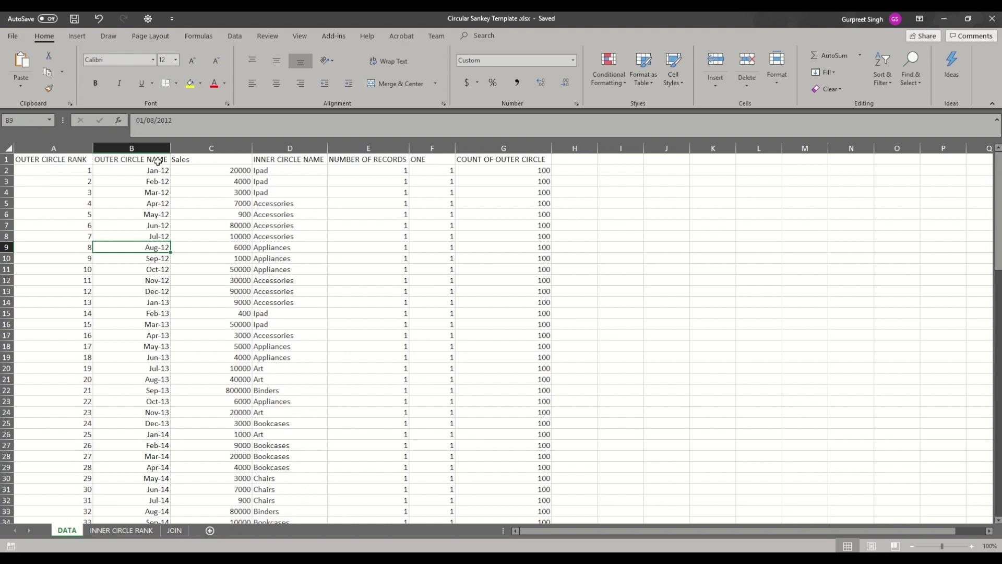
- Review the OUTER CIRCLE RANK and OUTER CIRCLE NAME columns on the DATA sheet from the first record to the last
left_click(150, 170)
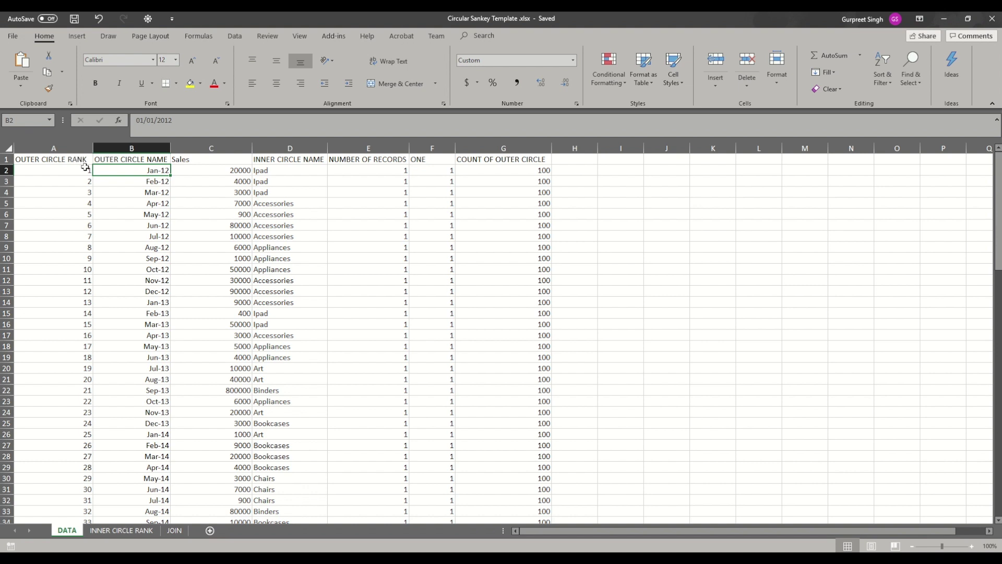
left_click(82, 172)
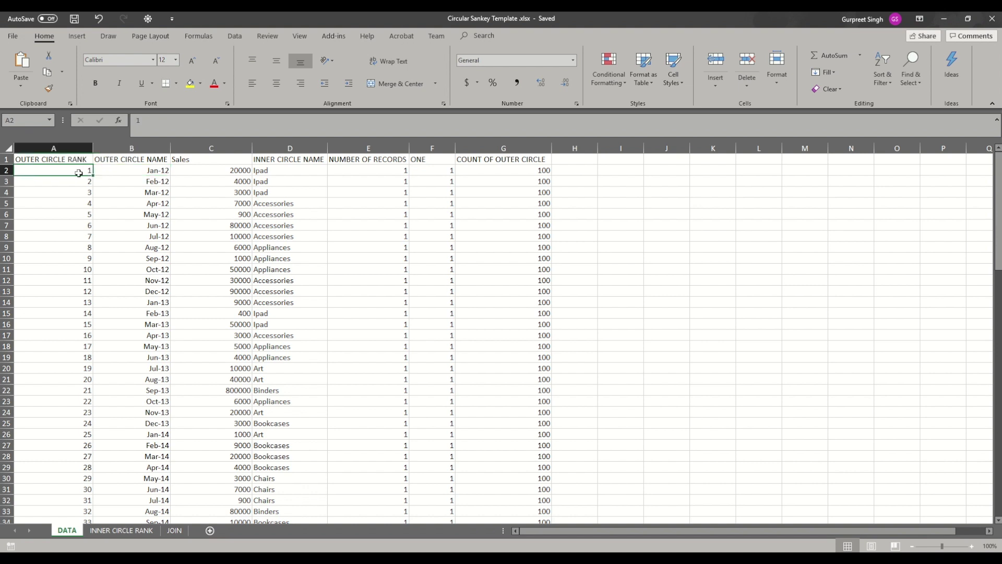
scroll(127, 263, "down", 20)
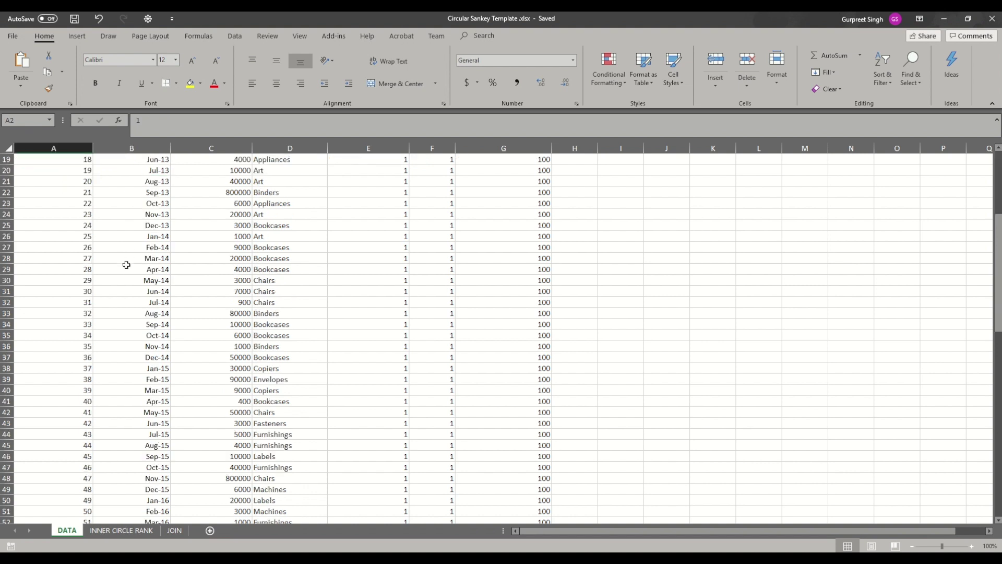
scroll(102, 314, "down", 6)
scroll(86, 303, "up", 3)
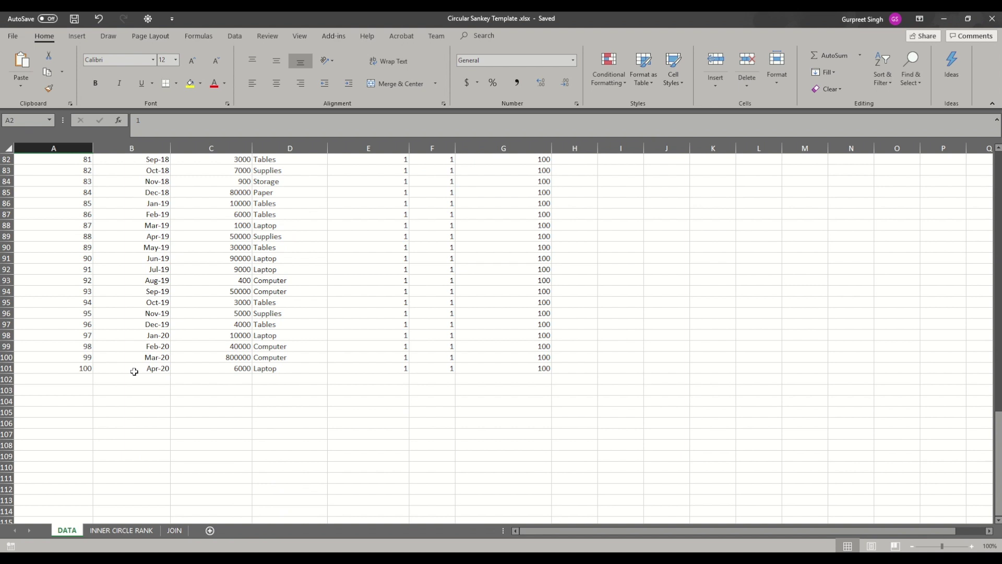
scroll(131, 291, "up", 8)
scroll(131, 291, "up", 19)
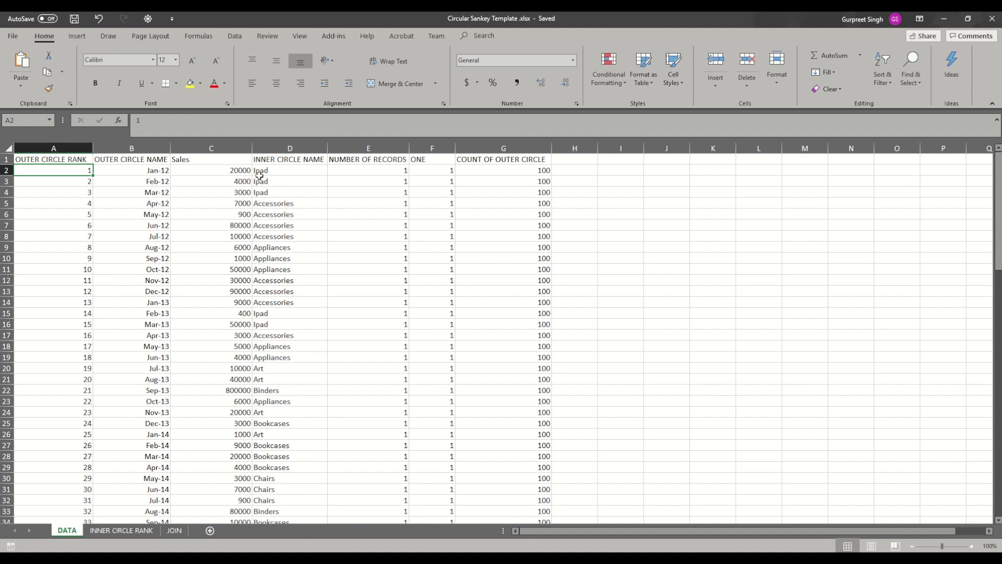
- Examine how the Sales values and INNER CIRCLE NAME entries relate to the months in the first two DATA records
left_click(237, 172)
left_click(238, 183, "shift")
left_click_drag(266, 171, 270, 188)
left_click(263, 168)
left_click(241, 173)
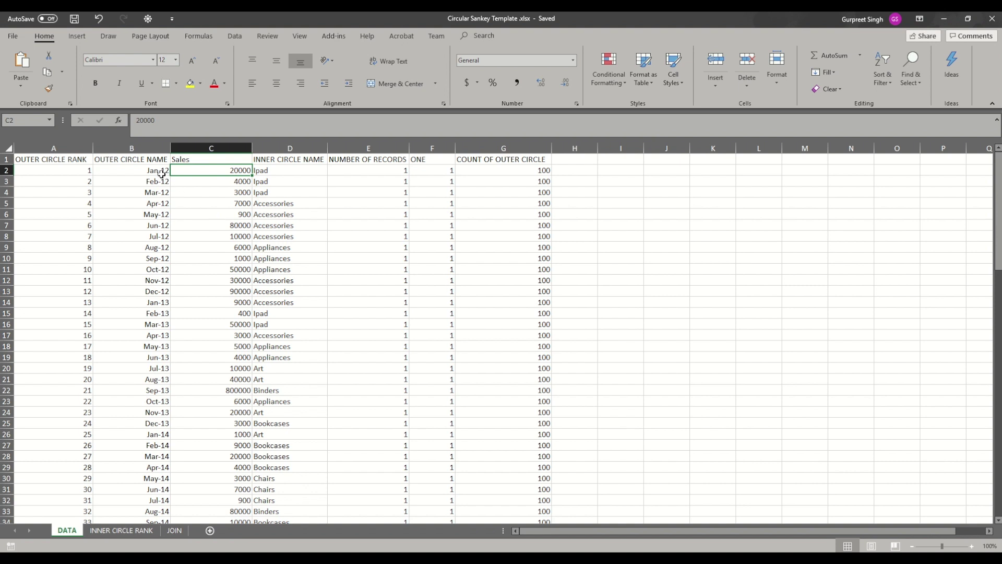
left_click(268, 183)
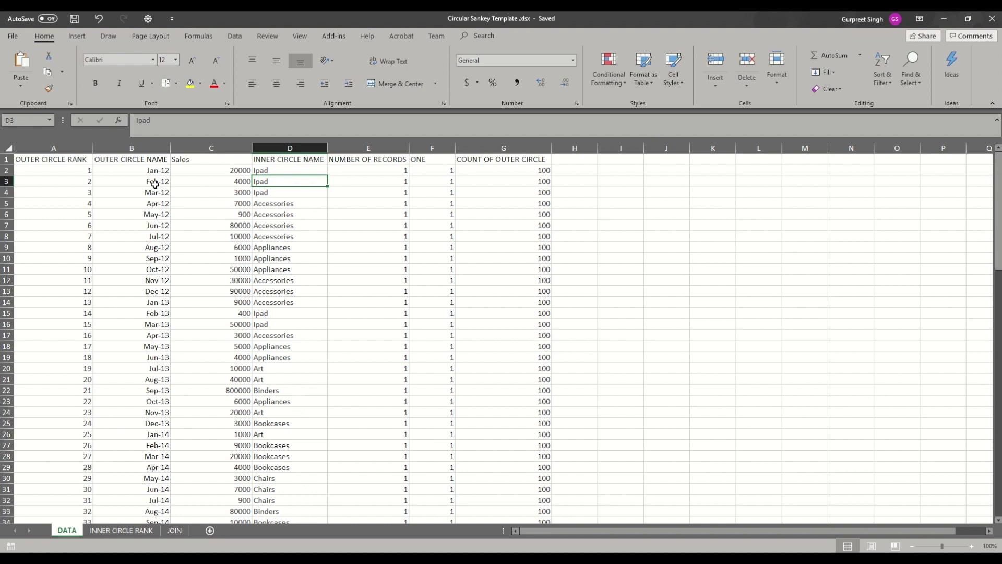
left_click(233, 182)
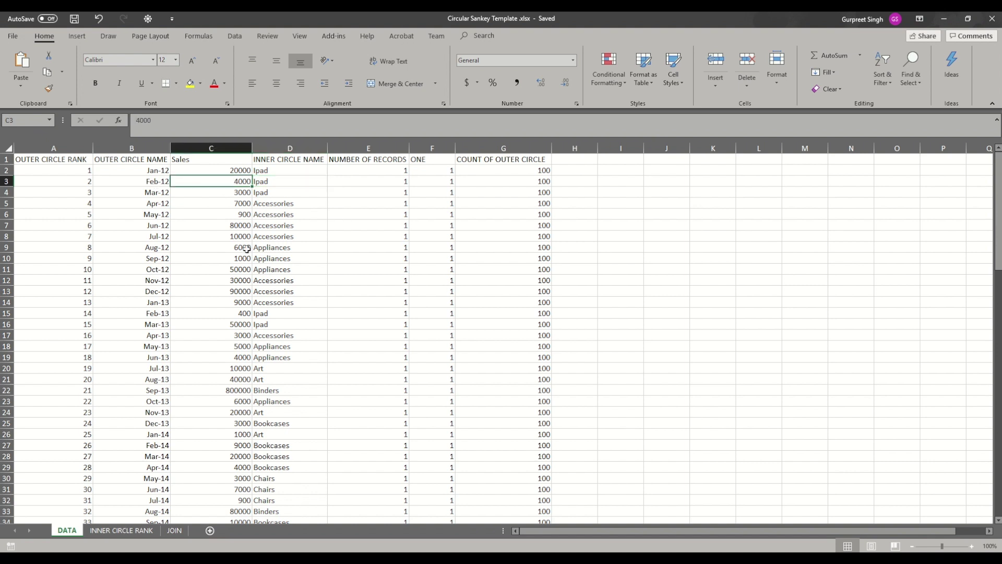
- Inspect the Sales, NUMBER OF RECORDS and ONE columns, plus the formula in the first COUNT OF OUTER CIRCLE cell
left_click(214, 148)
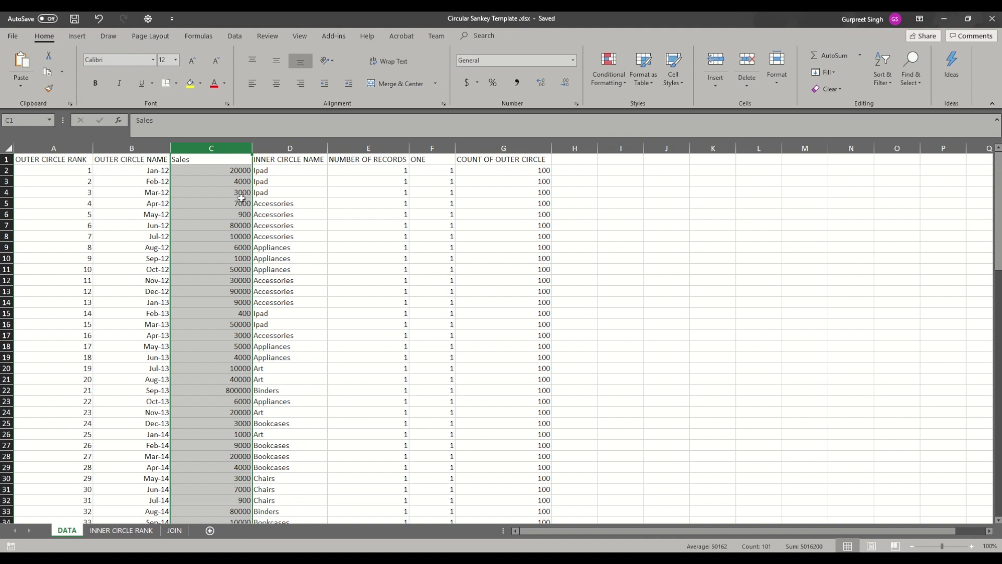
left_click(378, 166)
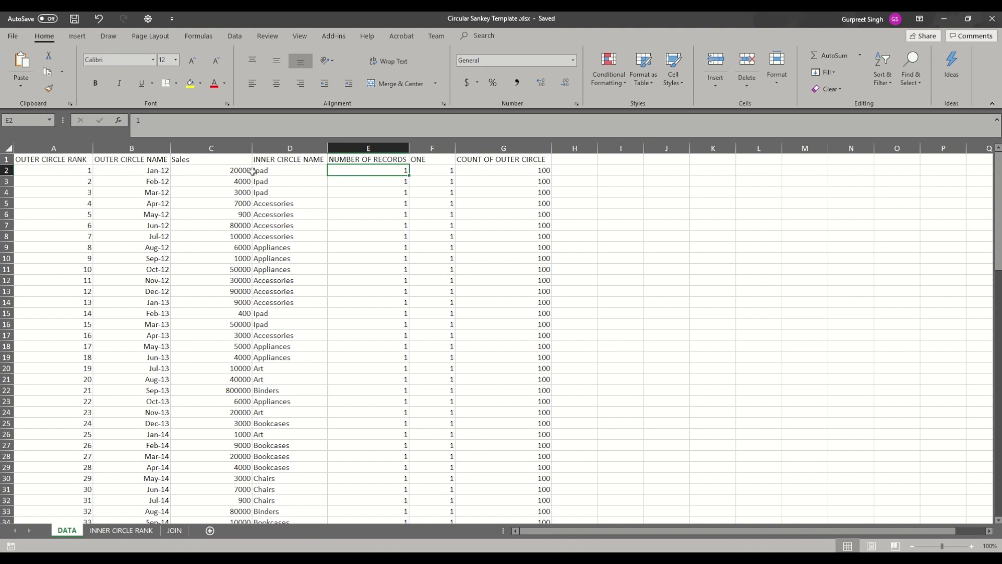
left_click(384, 147)
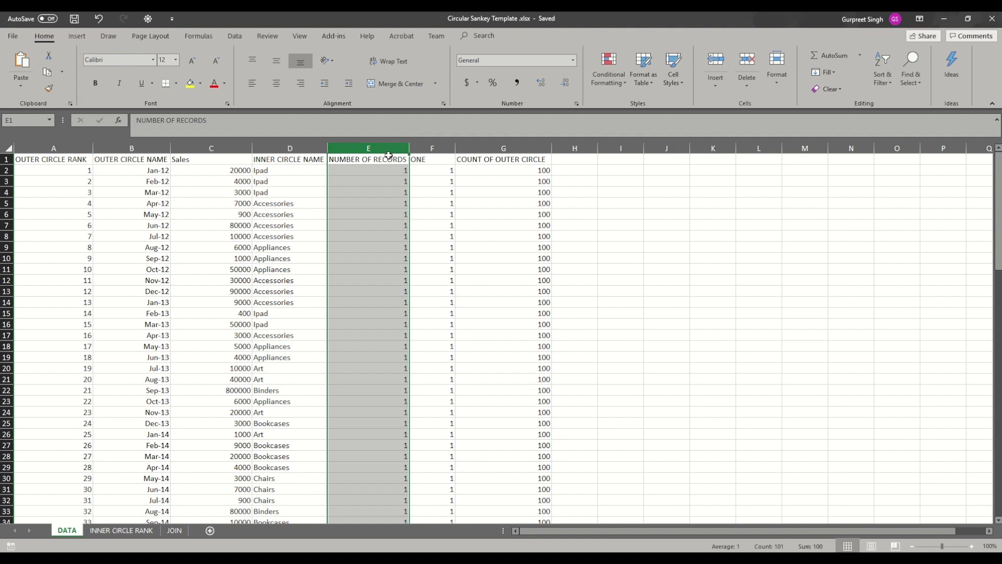
left_click(438, 148)
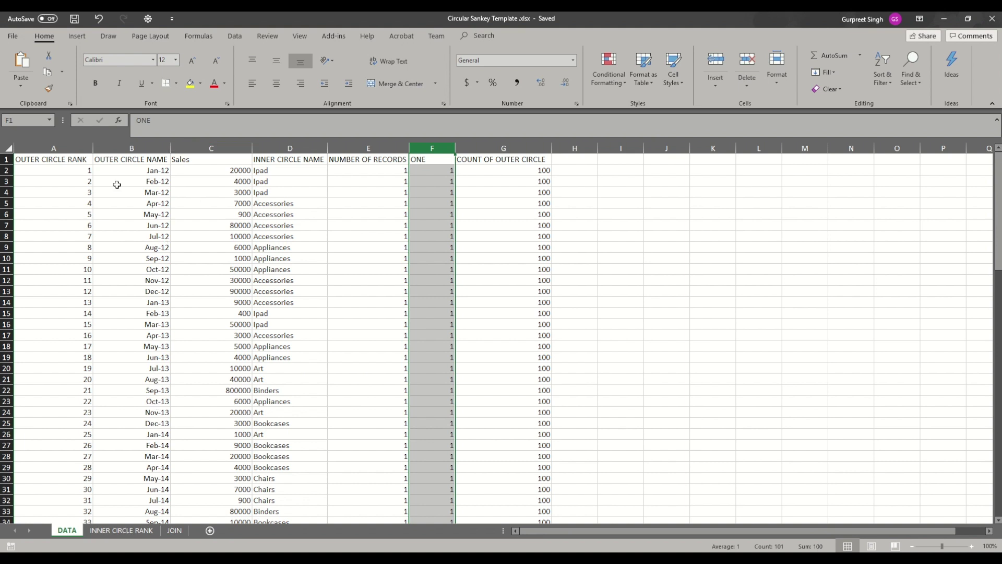
left_click(541, 170)
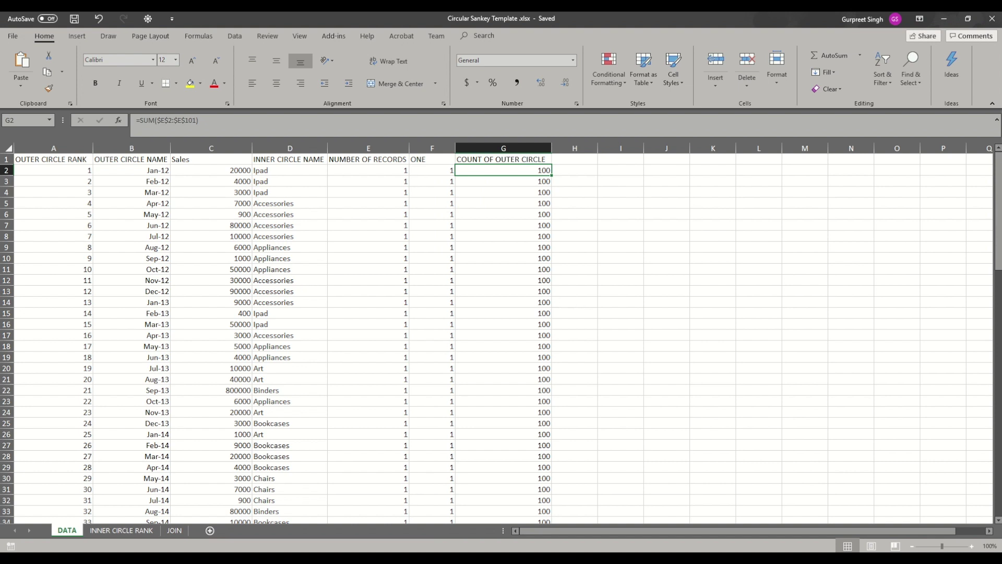
- Compare the list of names on the INNER CIRCLE RANK sheet with the INNER CIRCLE NAME column on the DATA sheet
left_click(132, 531)
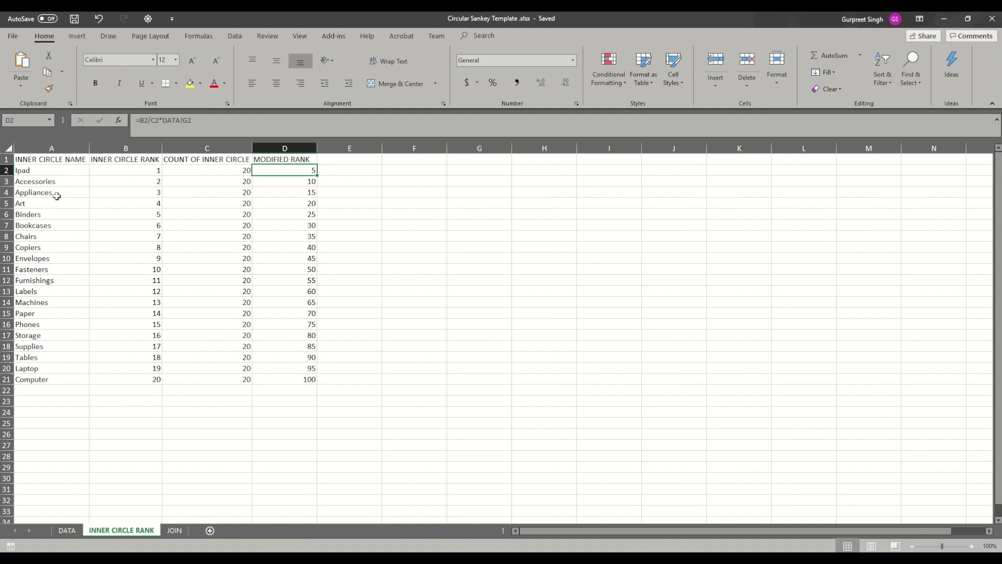
left_click_drag(52, 171, 56, 375)
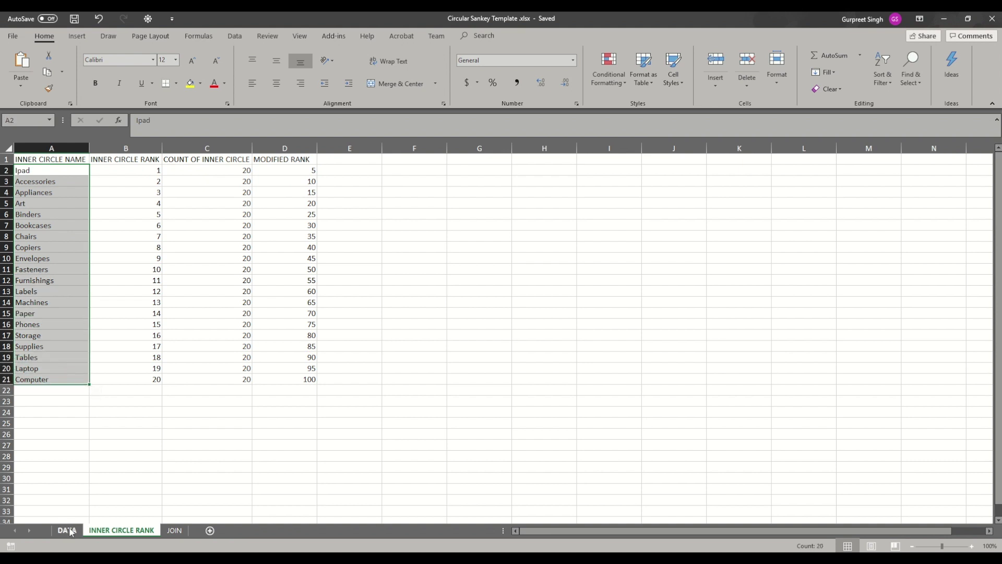
left_click(67, 530)
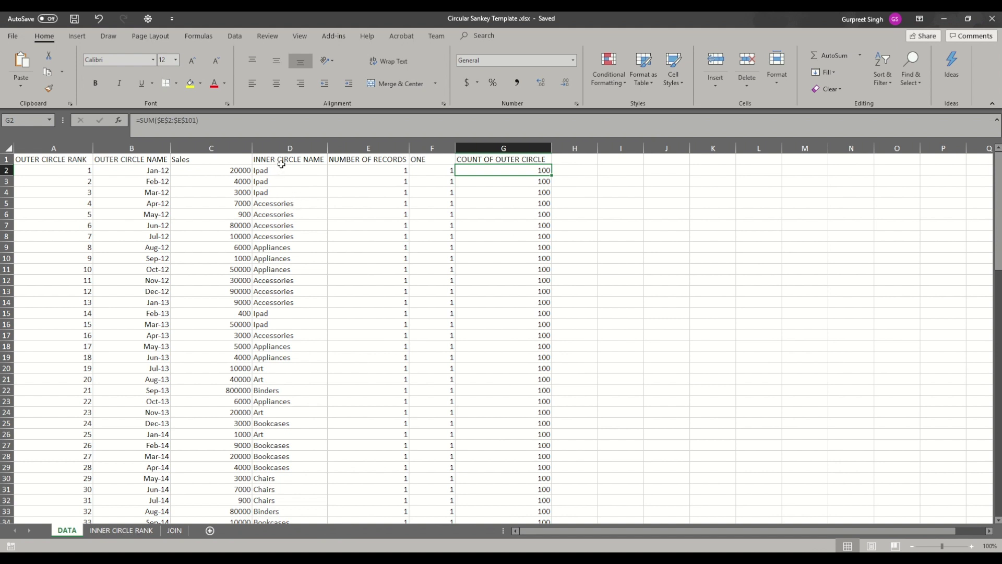
left_click_drag(270, 170, 293, 282)
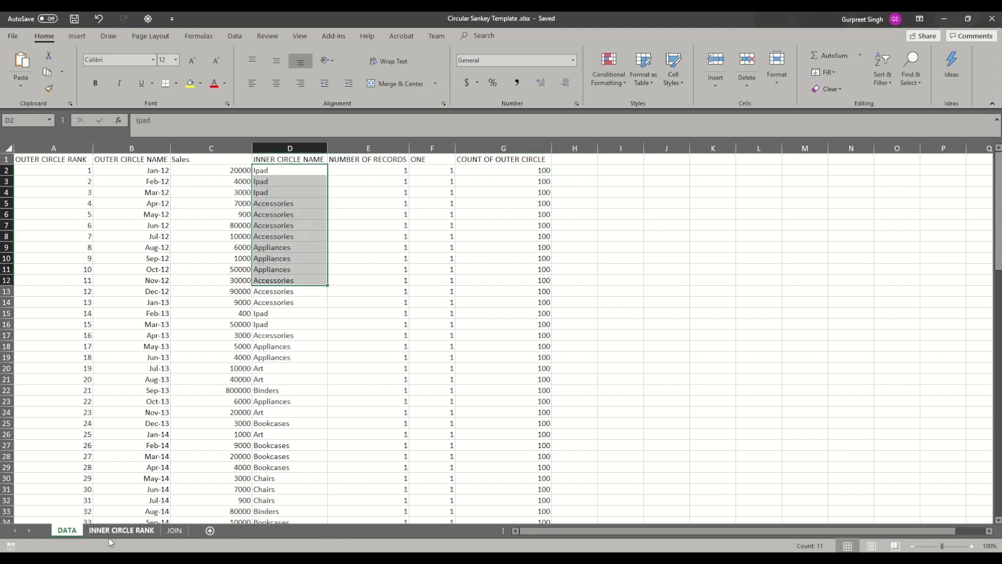
left_click(122, 531)
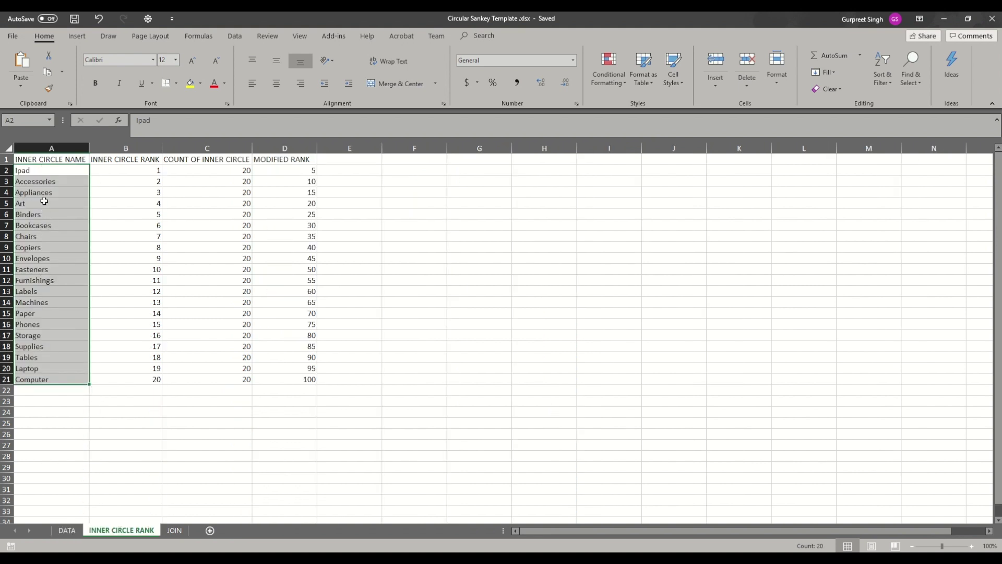
left_click(53, 380)
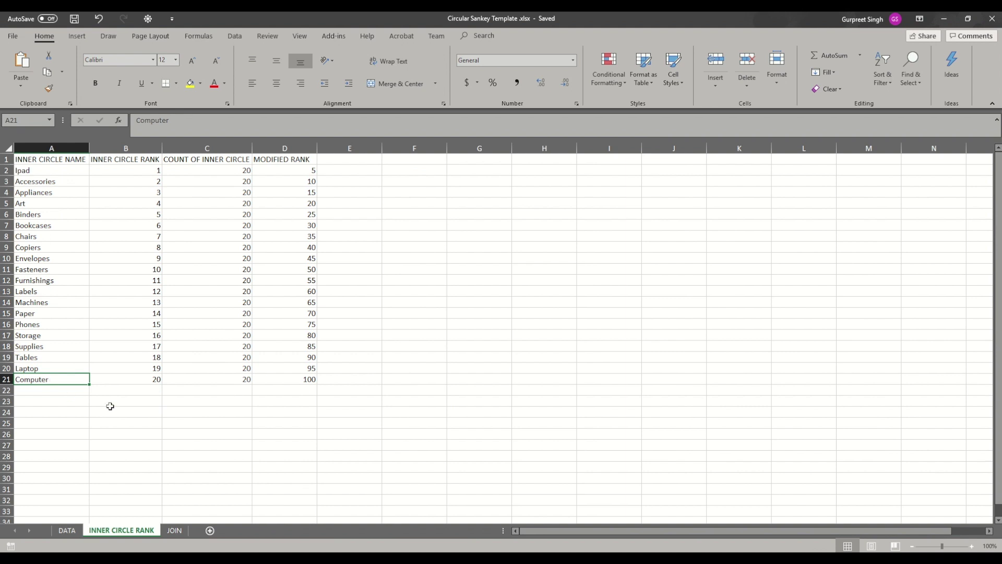
left_click(122, 421)
- Select the INNER CIRCLE RANK values B2:B21 and compare them with the circular Sankey dashboard in Tableau, returning to Excel
left_click_drag(133, 171, 143, 379)
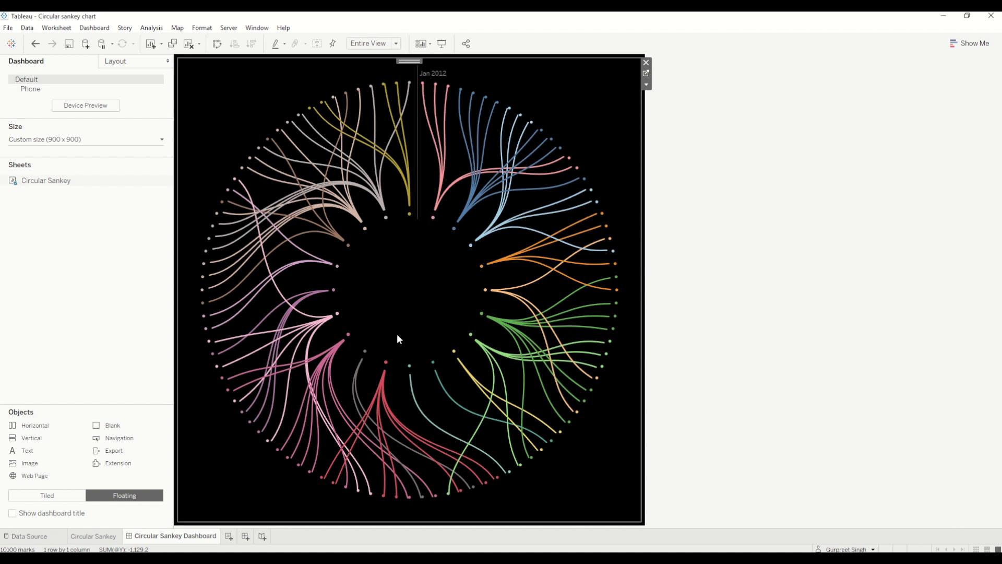
mouse_move(426, 87)
key("alt+Tab")
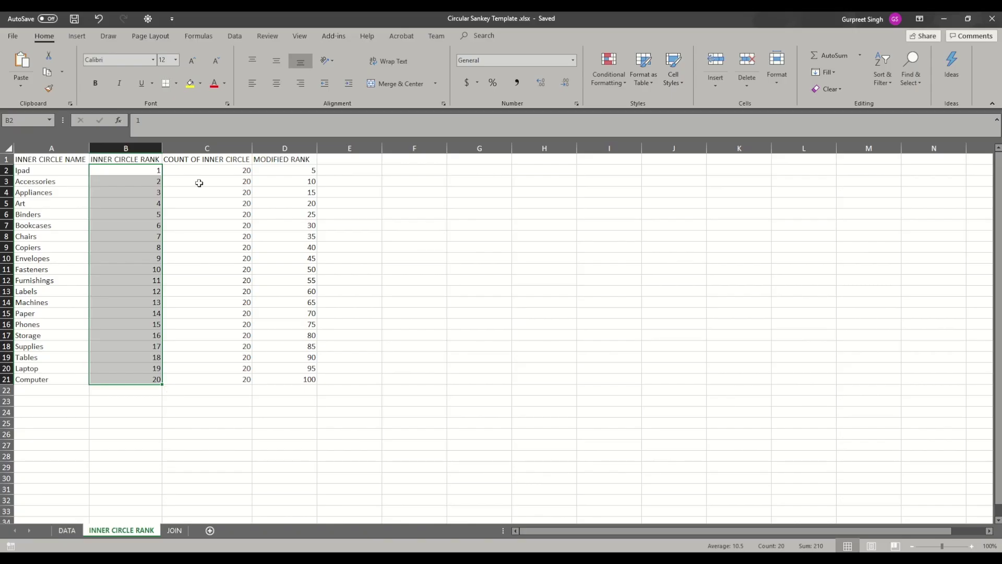
- Inspect the formulas behind the first COUNT OF INNER CIRCLE and MODIFIED RANK cells, checking the referenced inner circle rank
left_click(218, 168)
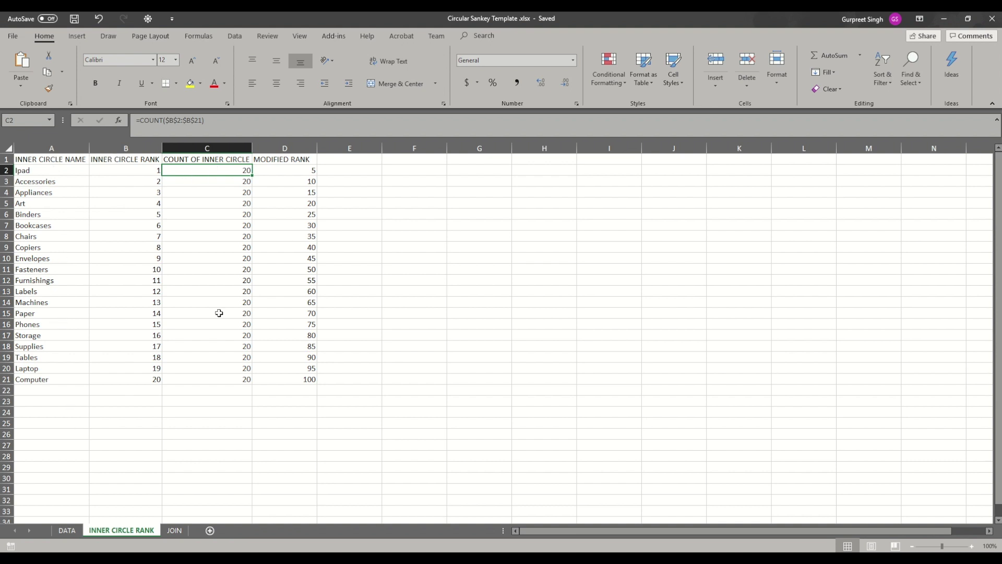
left_click(294, 171)
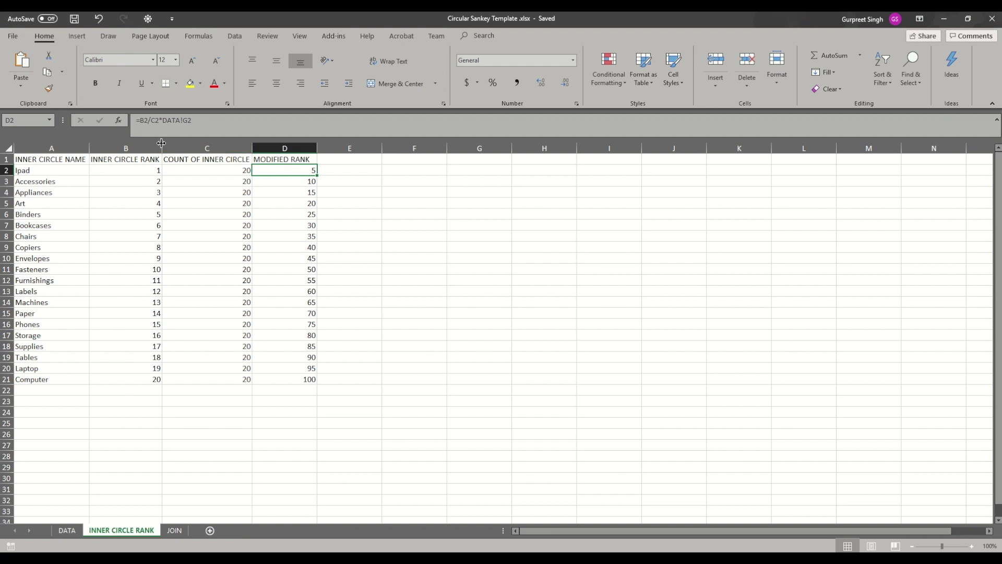
left_click(127, 173)
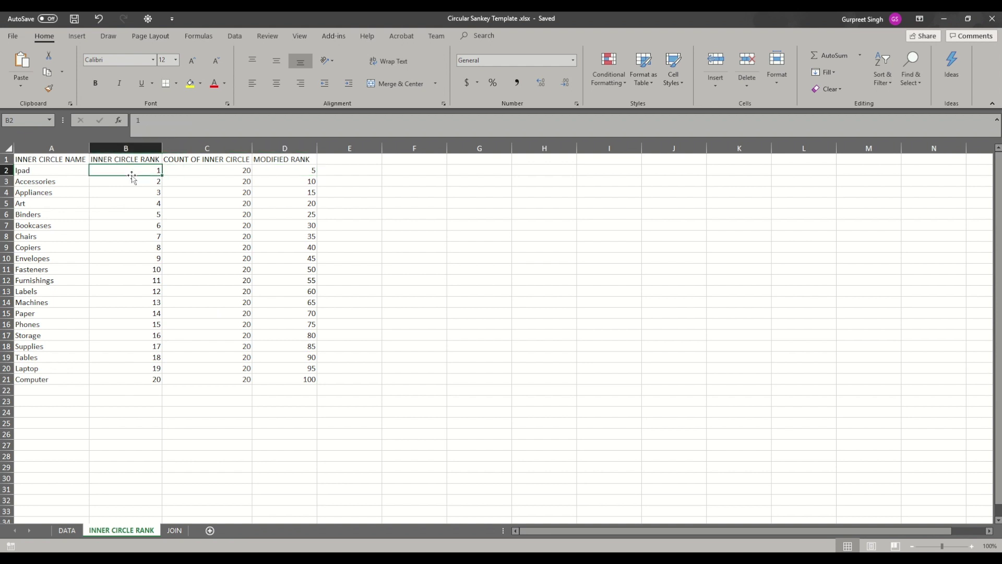
left_click(303, 174)
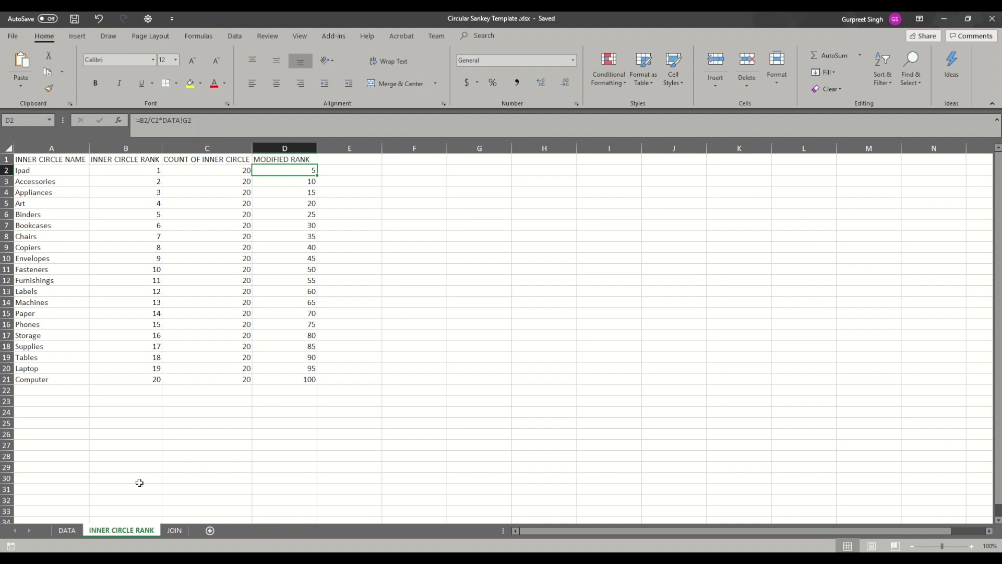
- Review the ONE and T columns on the JOIN sheet and select the T values from 0.01 through 0.99
left_click(177, 531)
scroll(172, 313, "up", 7)
scroll(172, 312, "up", 16)
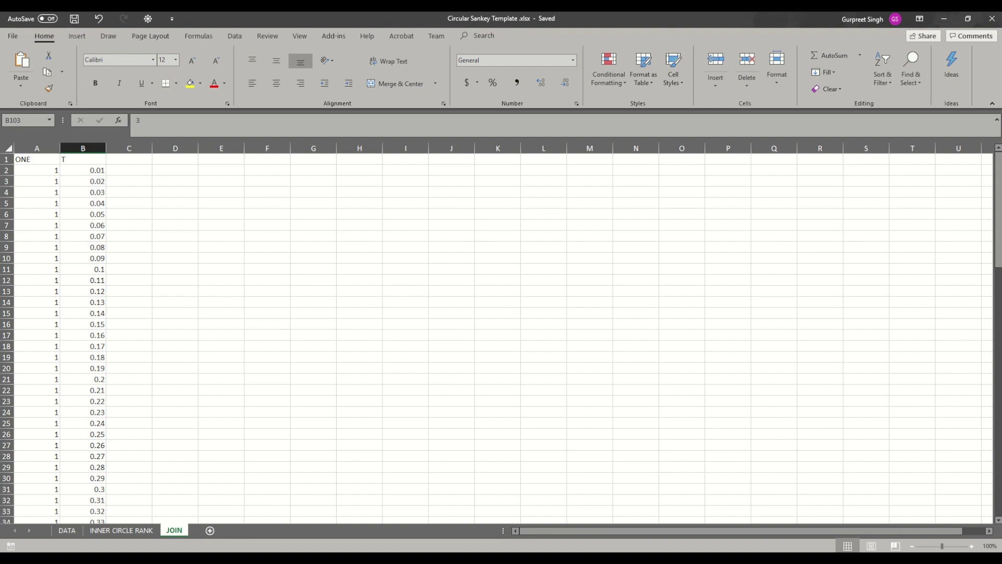
left_click(52, 170)
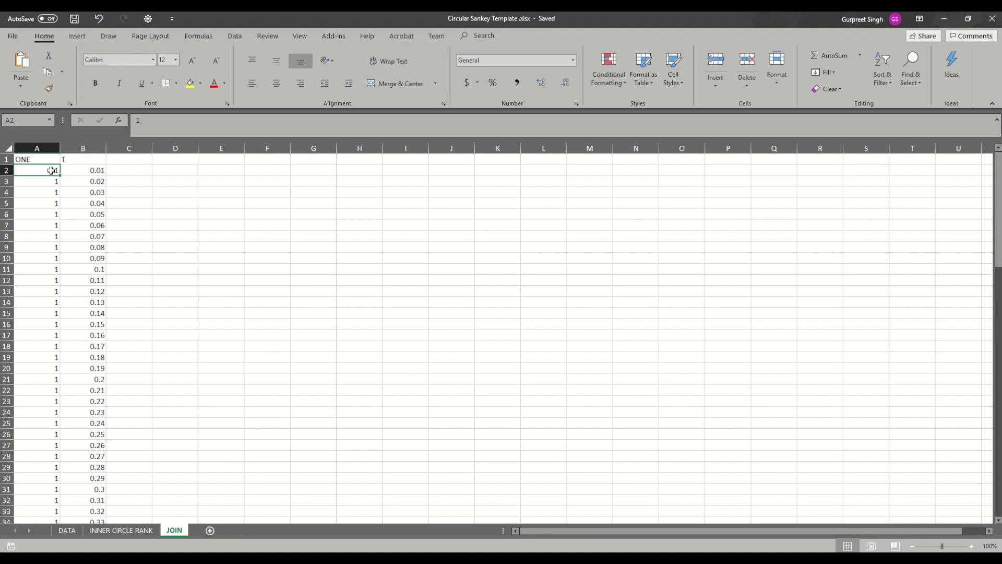
left_click(81, 159)
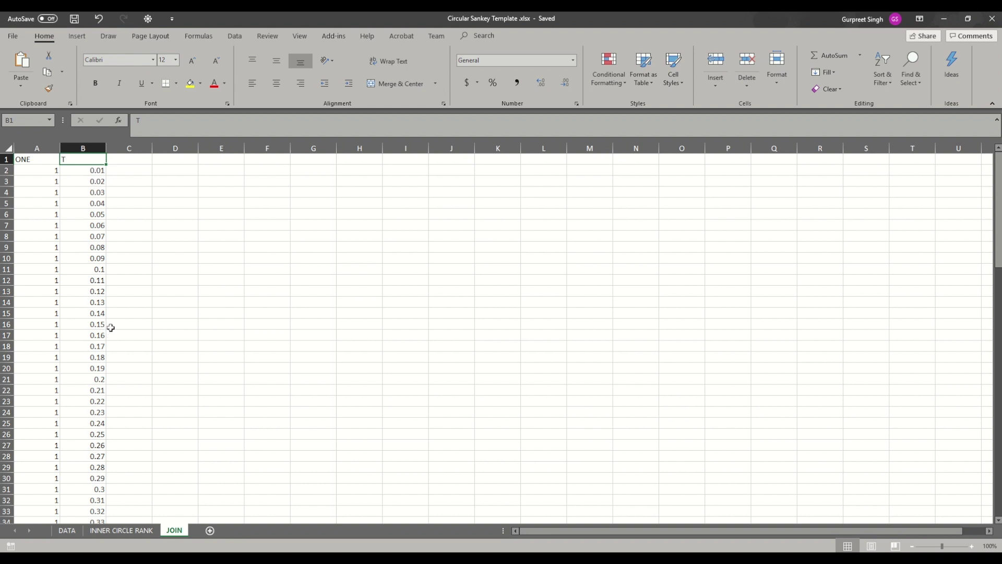
left_click(90, 171)
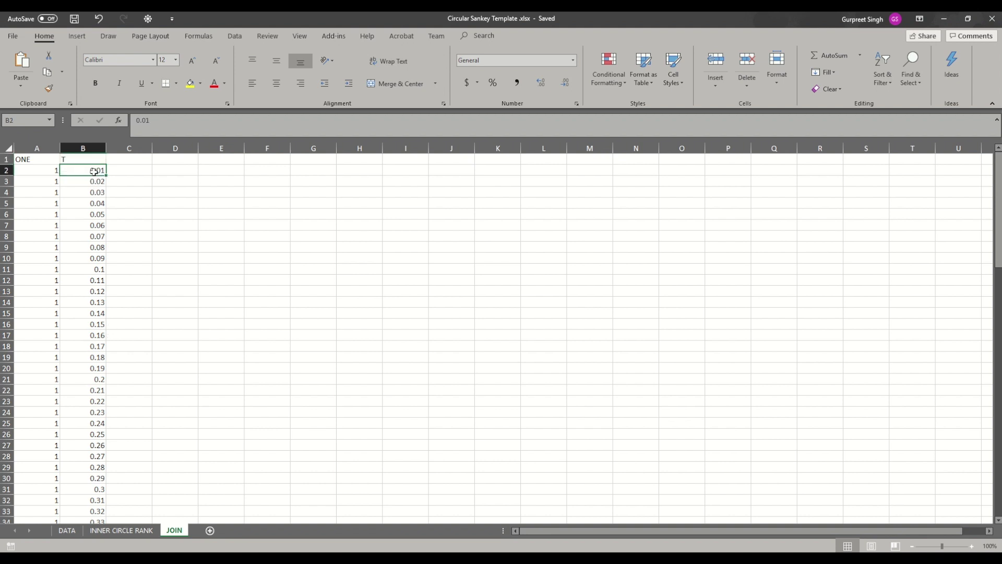
scroll(109, 368, "down", 5)
scroll(109, 369, "down", 20)
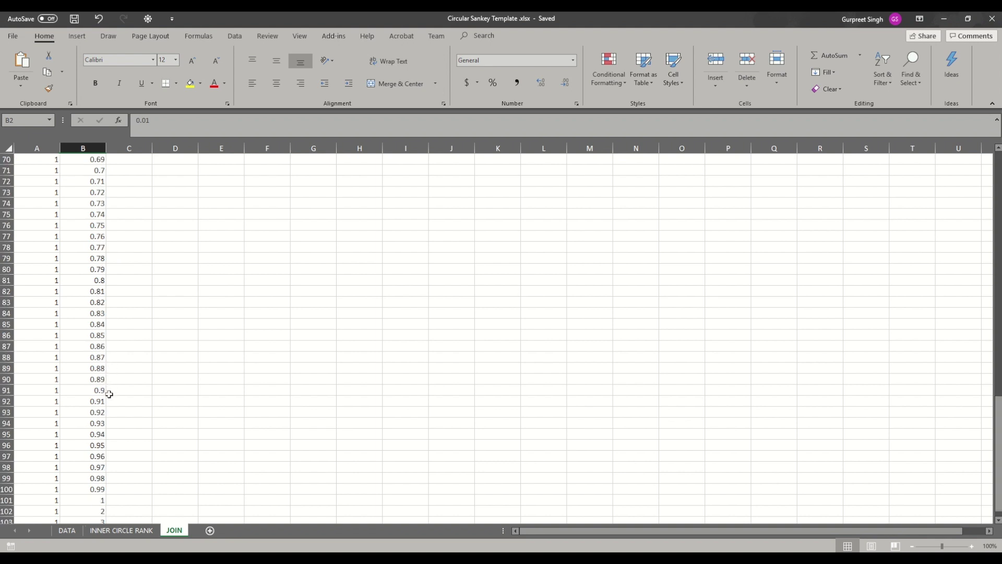
left_click(97, 293, "shift")
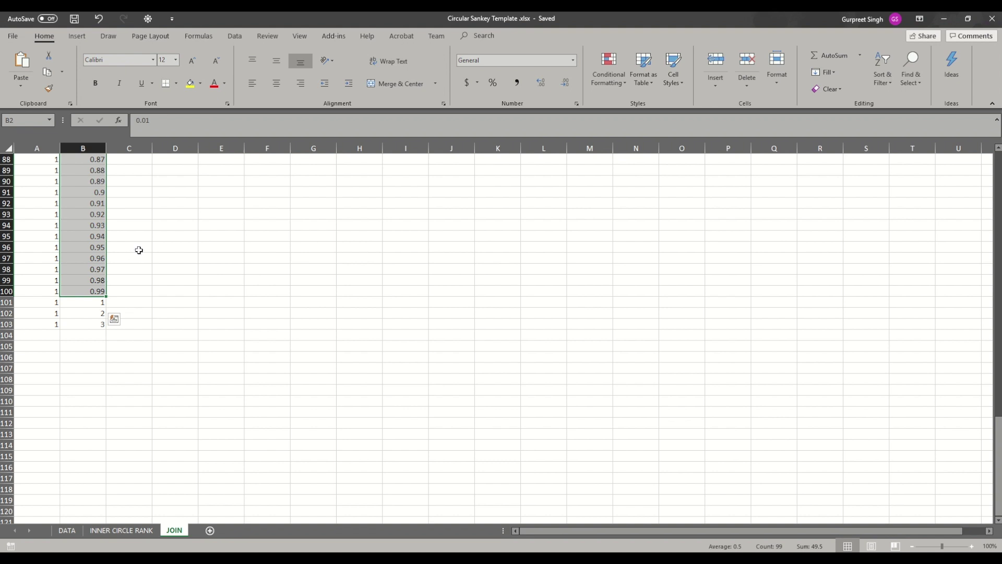
- Switch to Tableau and examine the Sankey chart's curves between the inner and outer circle points
key("alt+Tab")
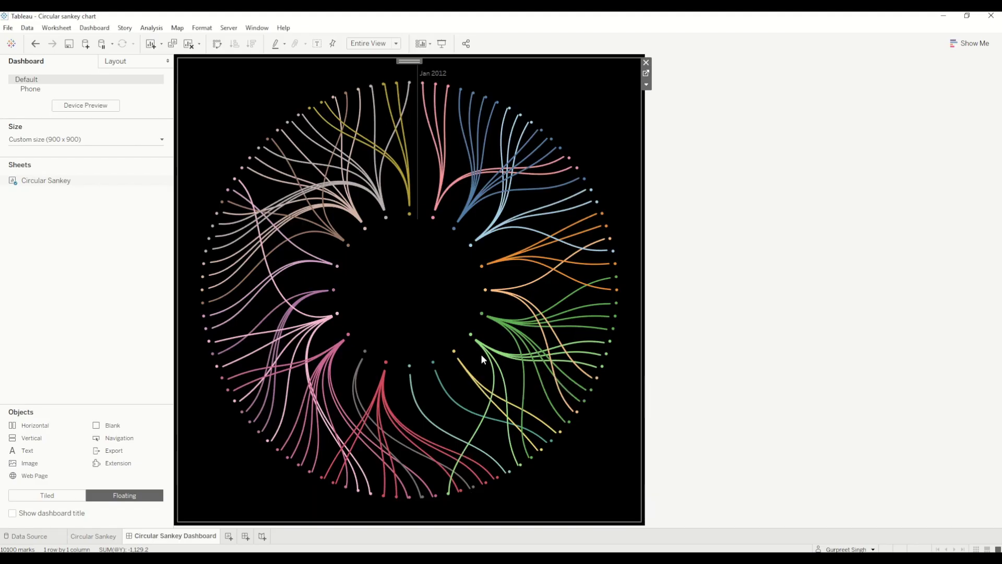
mouse_move(439, 215)
mouse_move(452, 92)
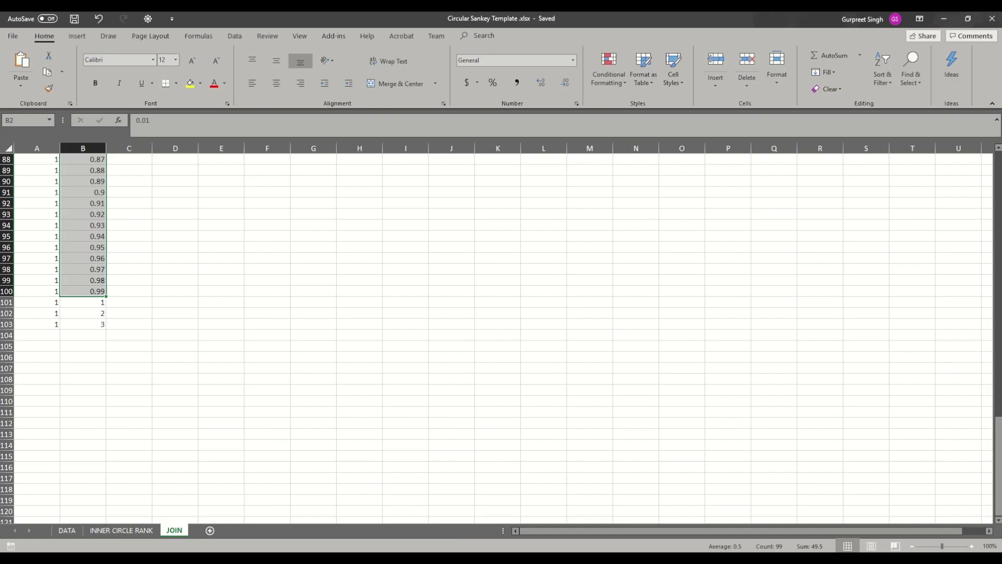
- Compare the last T value on the JOIN sheet with the Tableau chart, and revisit Excel's DATA and INNER CIRCLE RANK sheets
left_click(102, 339)
left_click(97, 324)
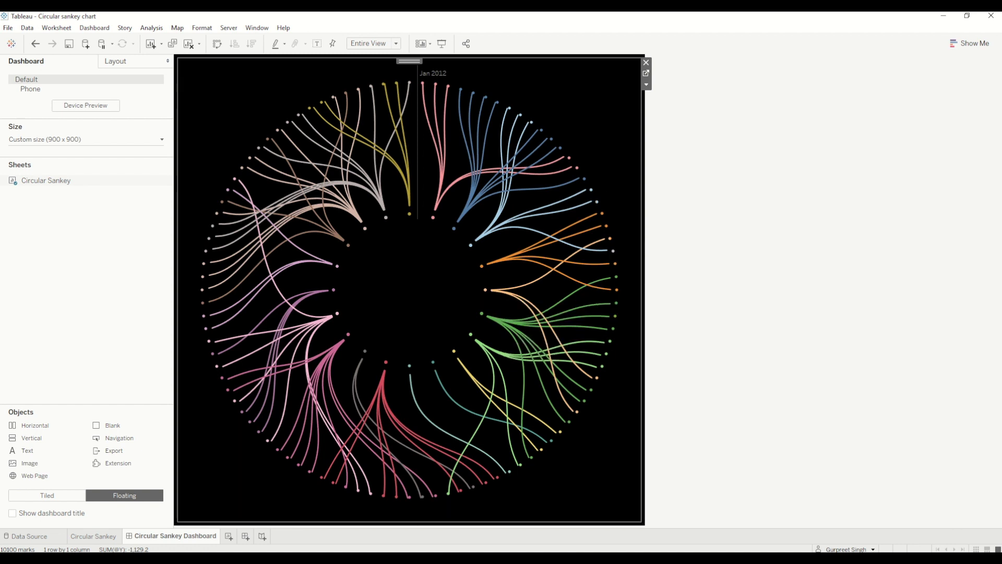
key("alt+Tab")
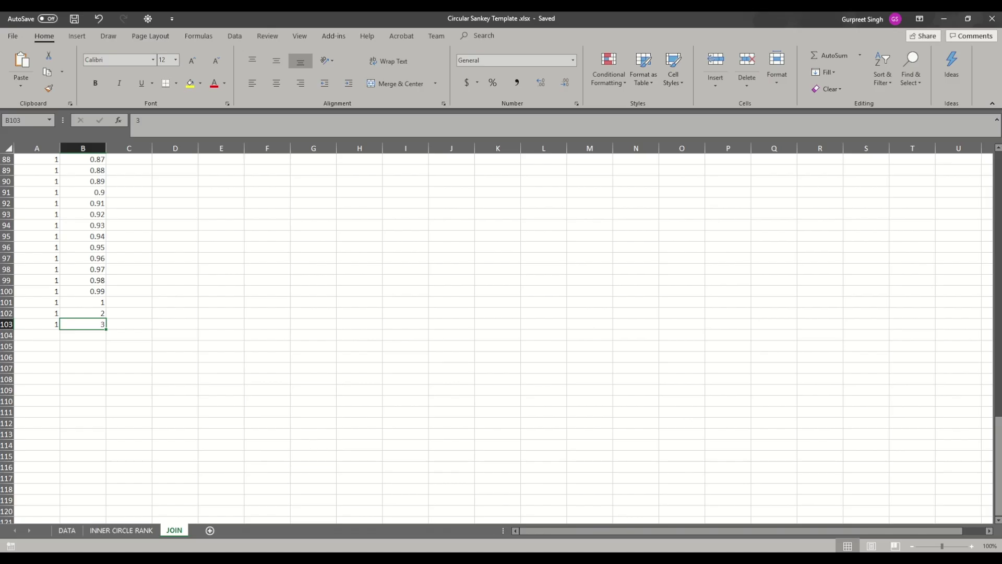
left_click(66, 530)
left_click(116, 530)
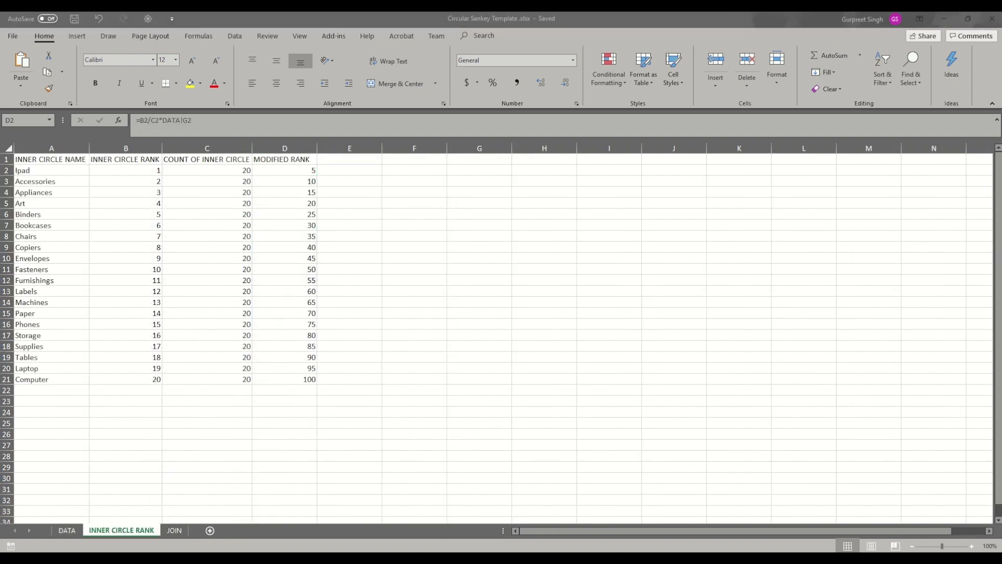
- Switch to Tableau, open the DATA+ (Circular Sankey Template) data source and expand the tables that make up DATA
key("alt+Tab")
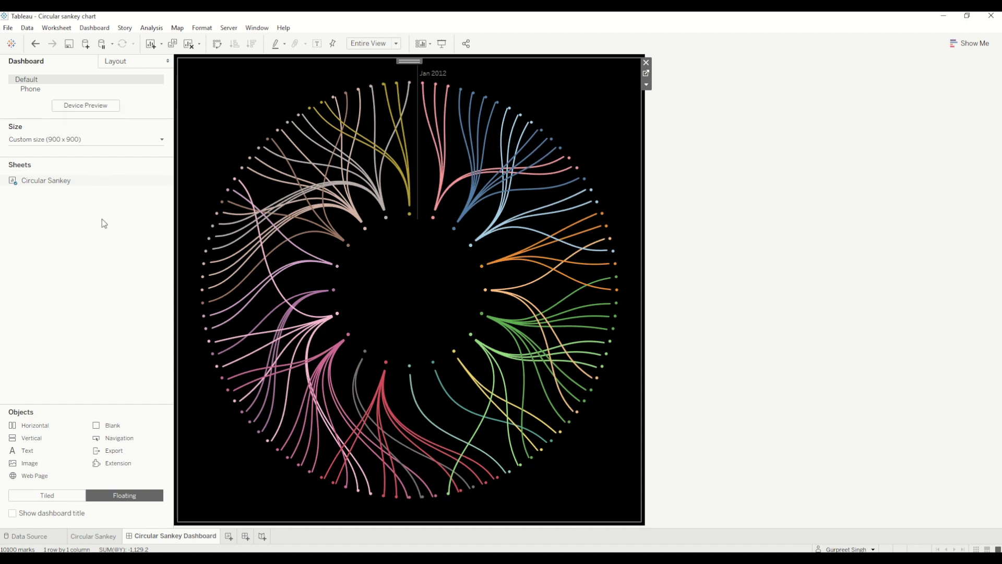
left_click(27, 27)
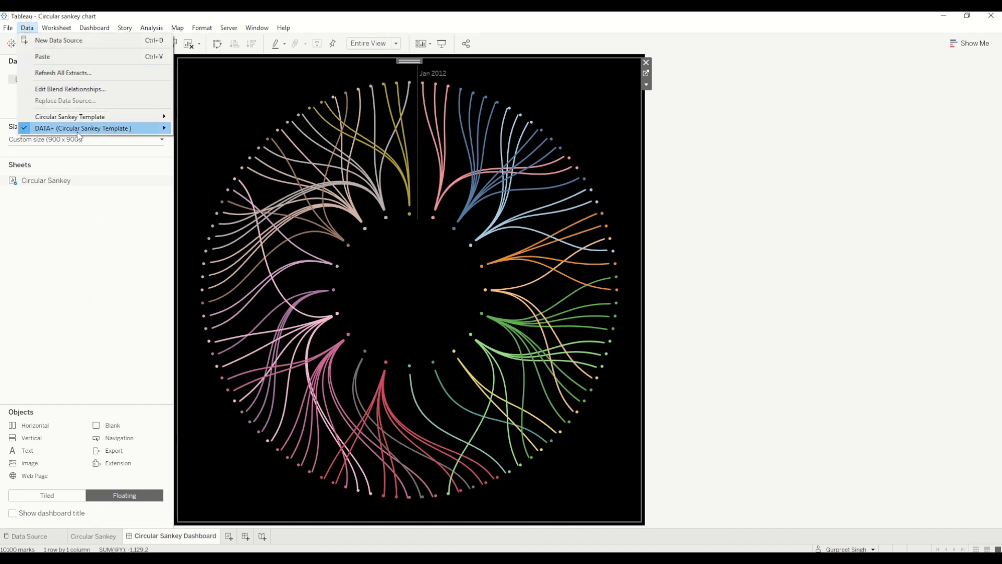
mouse_move(84, 129)
left_click(193, 125)
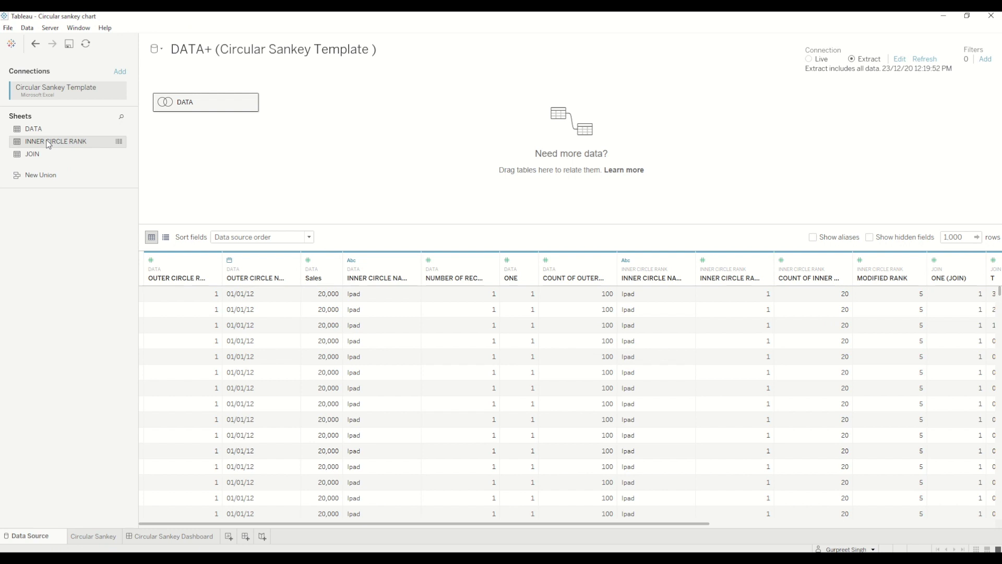
left_click(251, 102)
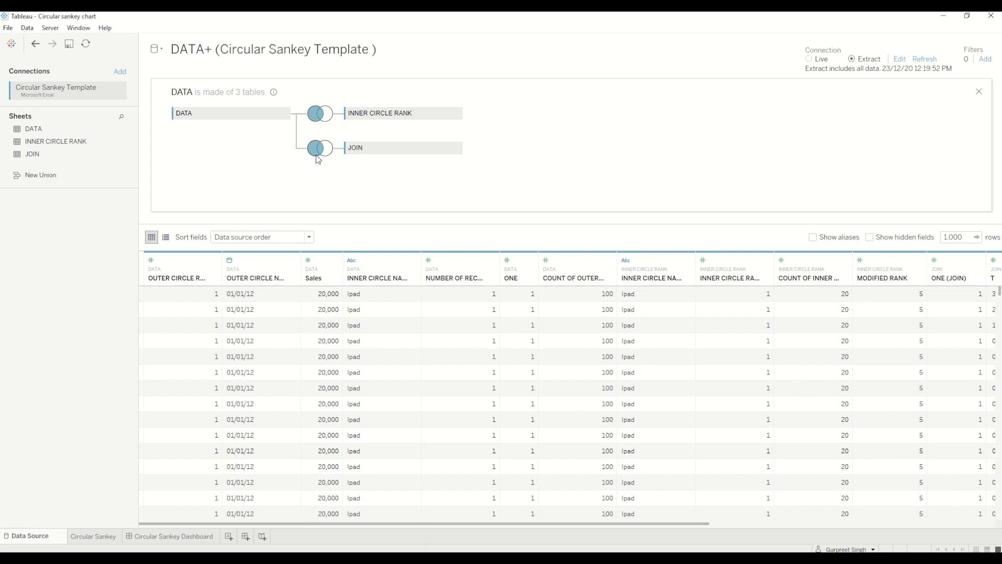
- Inspect the join type and clause linking DATA to INNER CIRCLE RANK and to JOIN, closing each join dialog
left_click(321, 118)
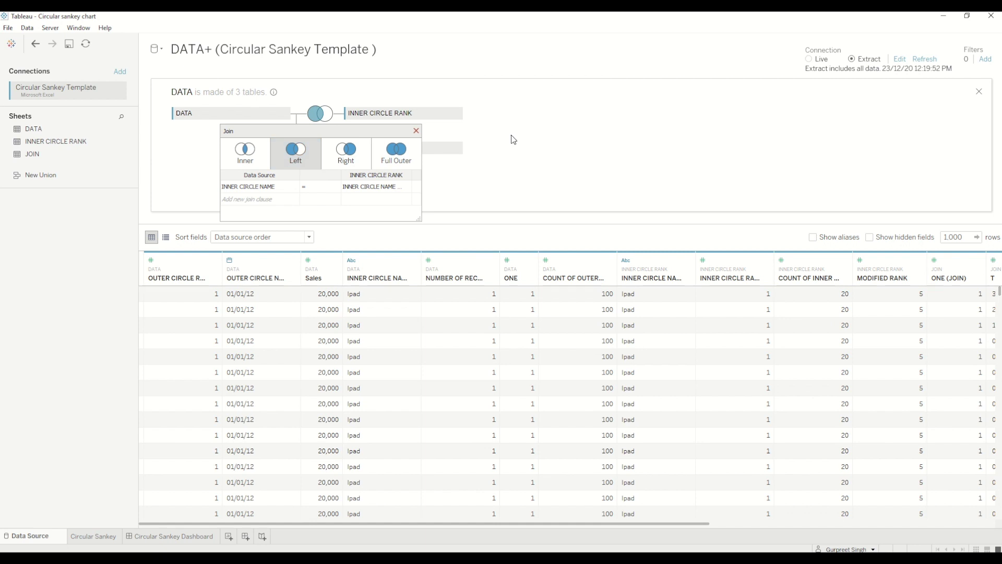
left_click(416, 130)
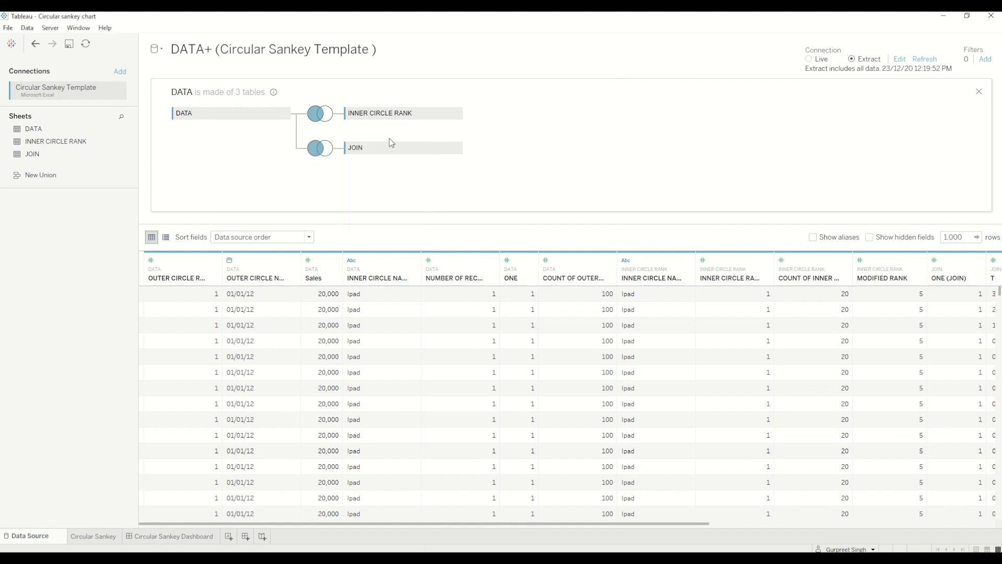
left_click(318, 149)
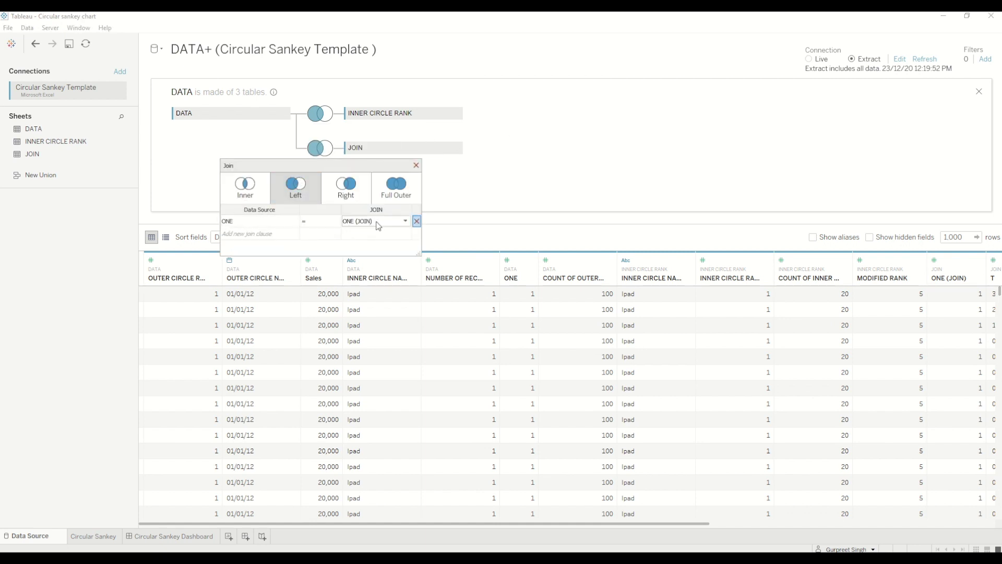
left_click(416, 165)
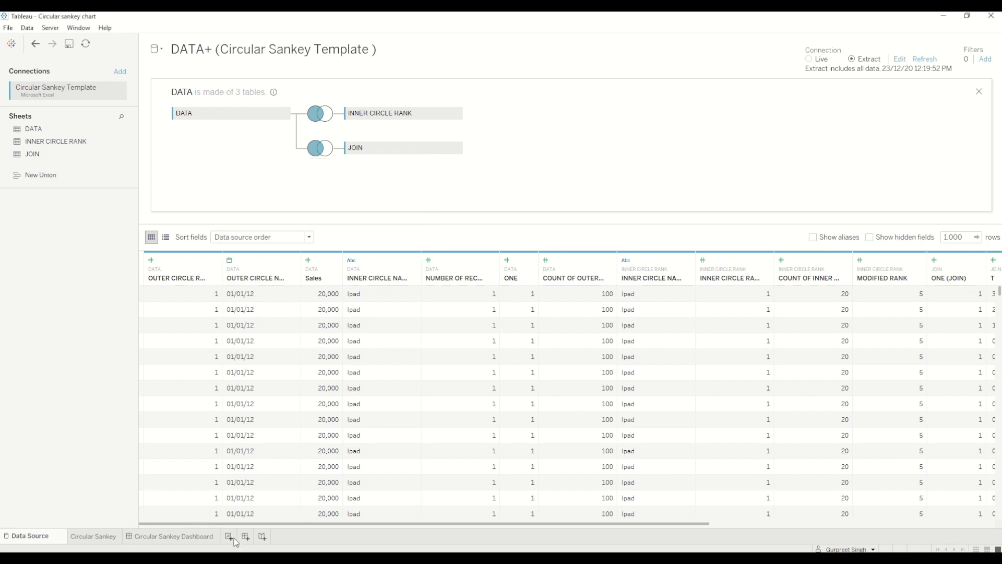
- Open the Circular Sankey worksheet, narrow the list of fields slightly and filter it by "@"
left_click(94, 535)
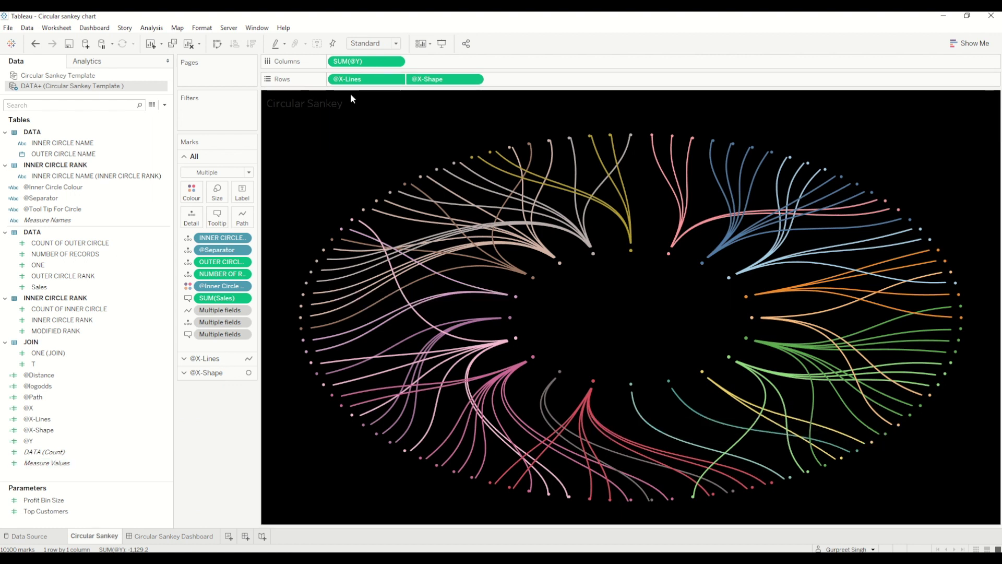
left_click_drag(172, 222, 164, 220)
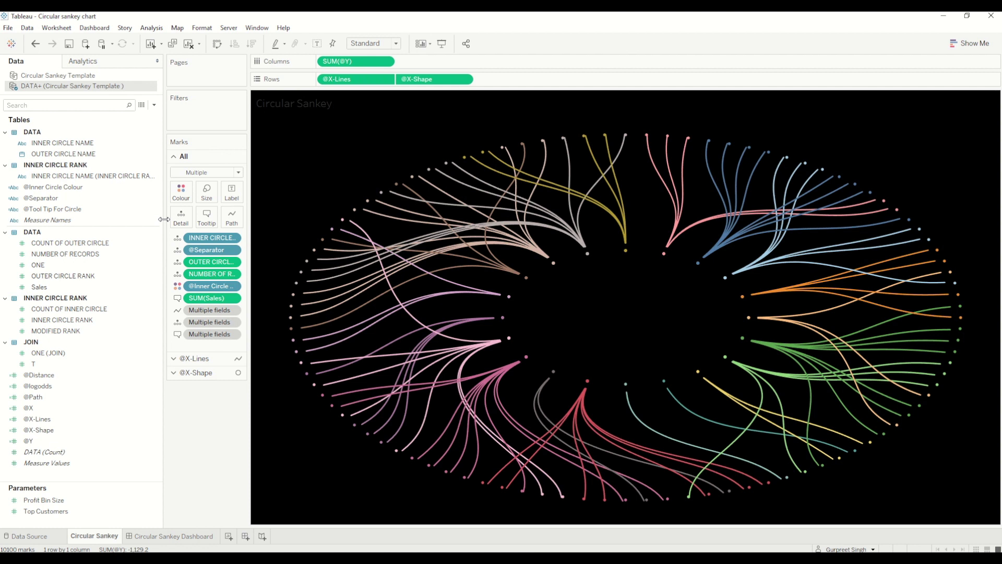
left_click(51, 104)
type("@")
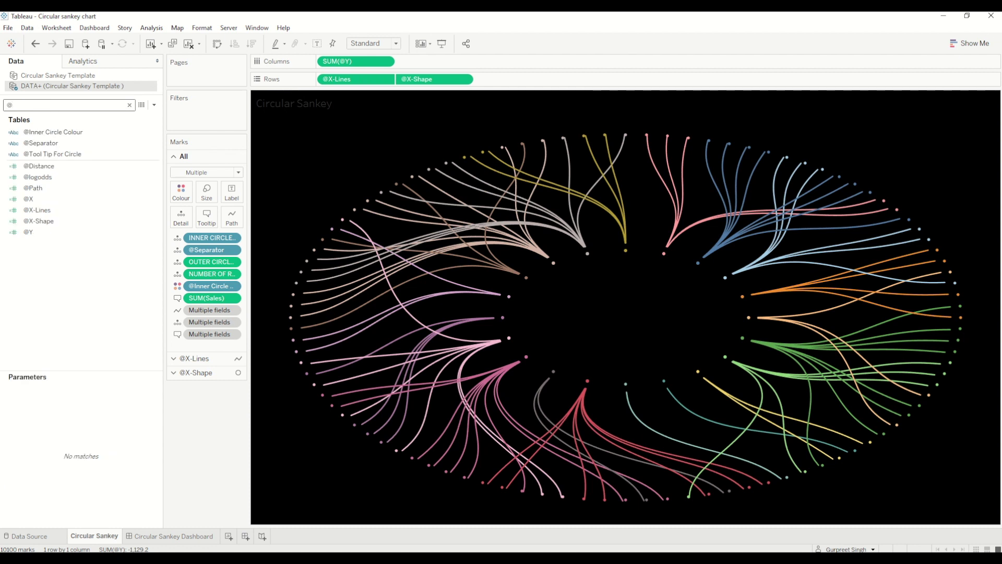
right_click(49, 179)
left_click(74, 243)
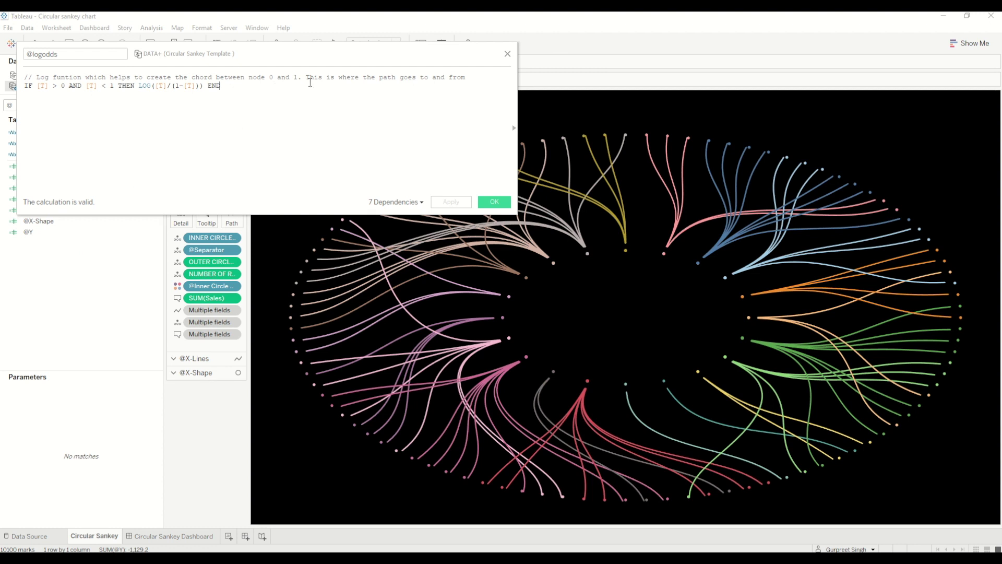
mouse_move(626, 250)
left_click(494, 201)
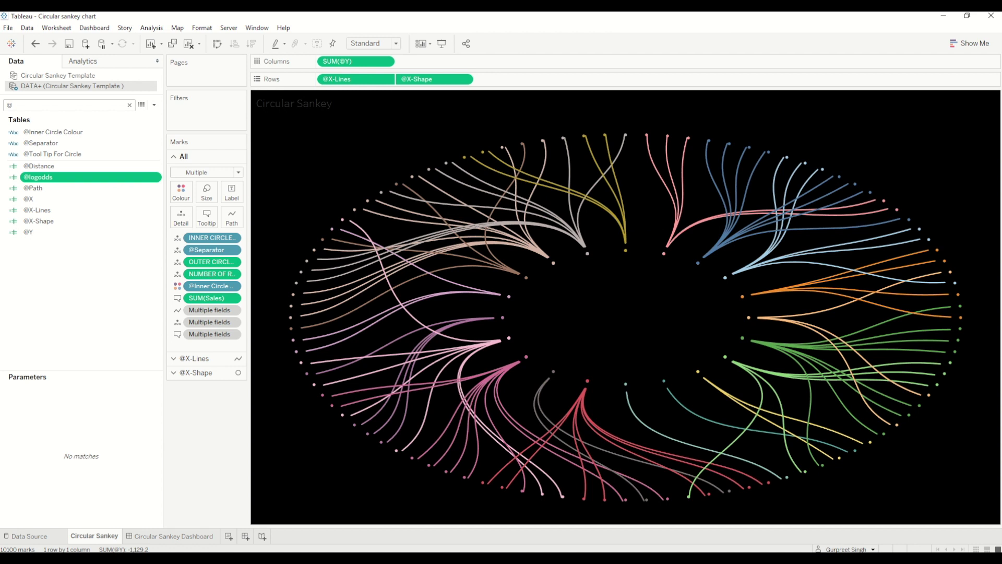
right_click(44, 167)
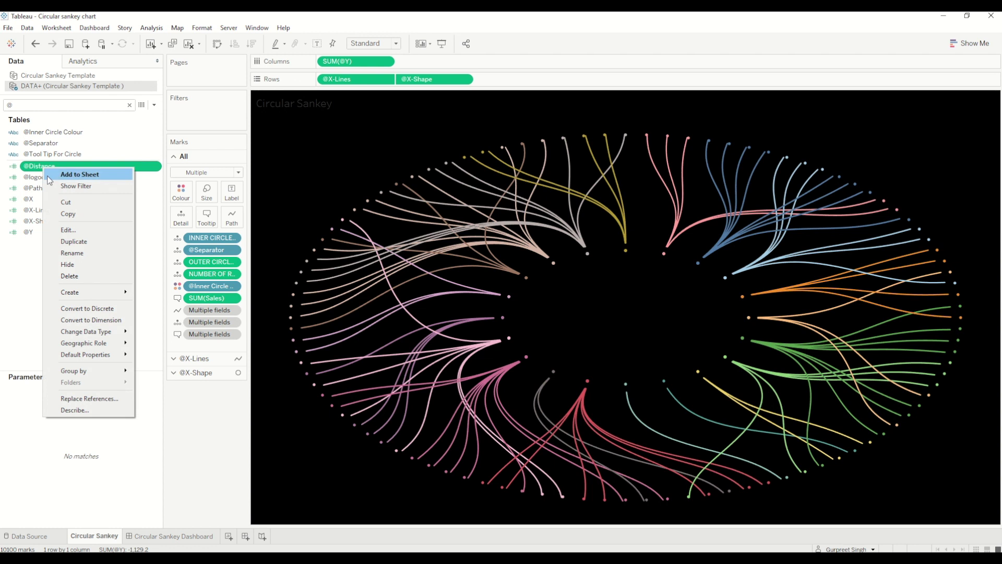
left_click(67, 229)
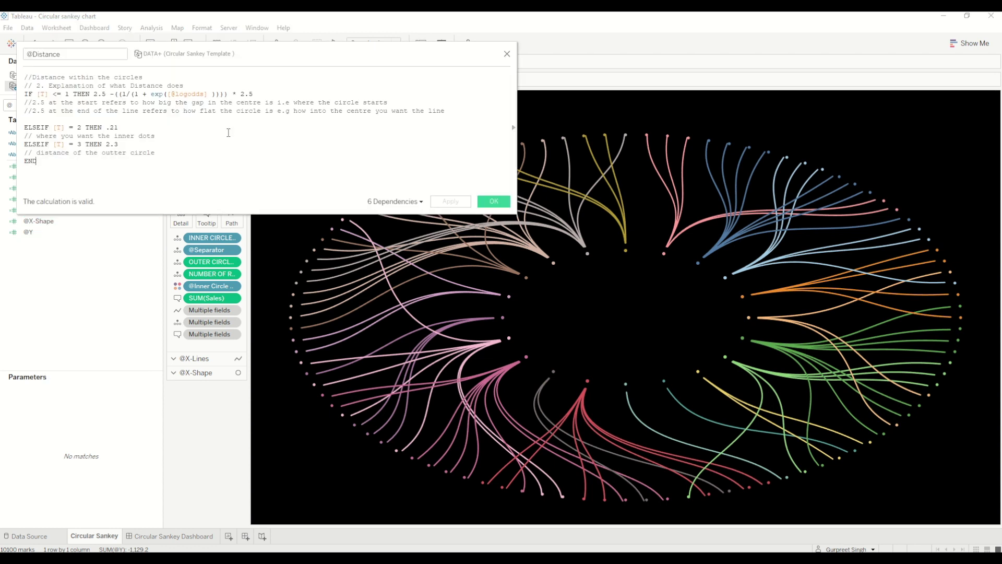
mouse_move(624, 138)
key("BackSpace")
type("9")
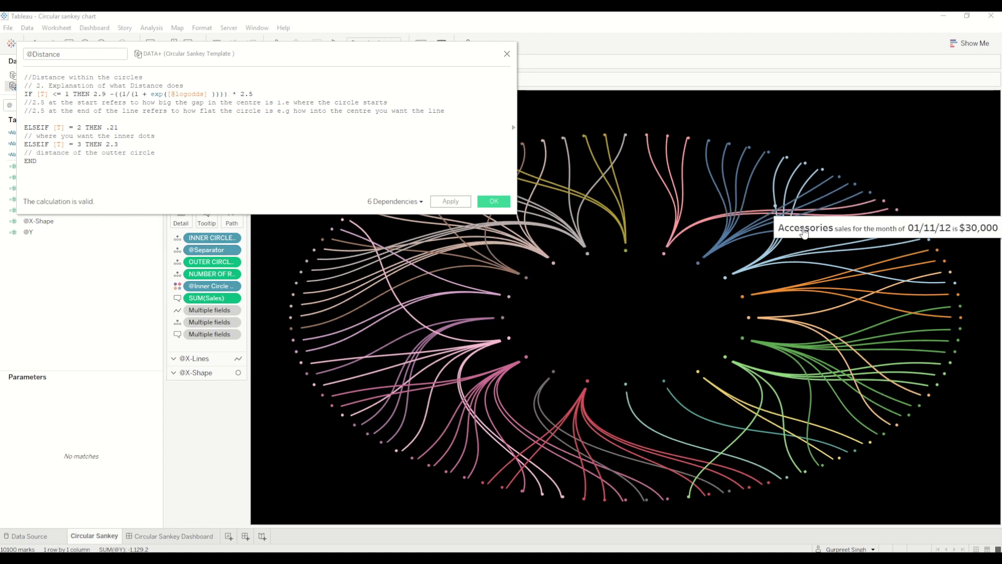
left_click(449, 202)
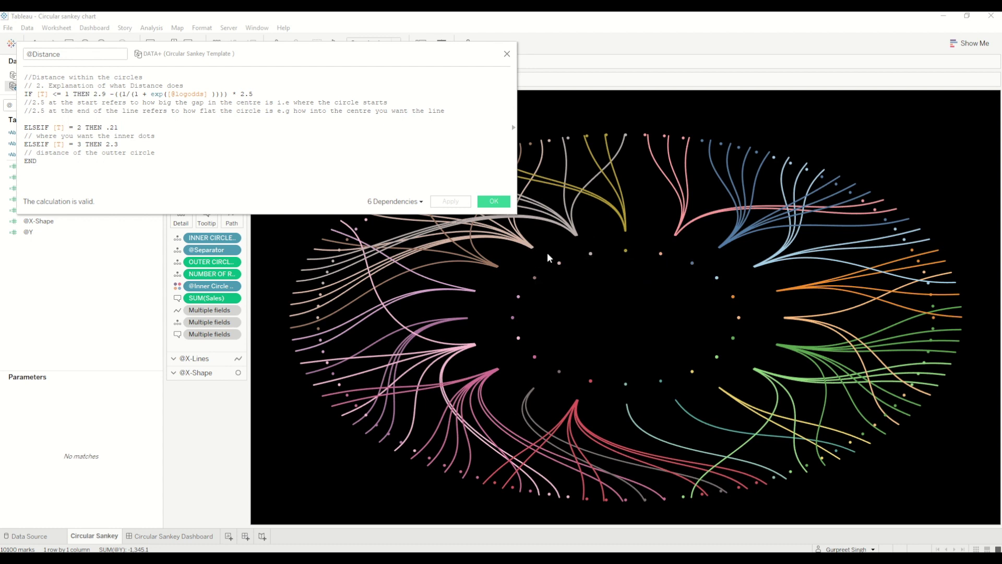
left_click(105, 94)
key("BackSpace")
type("5")
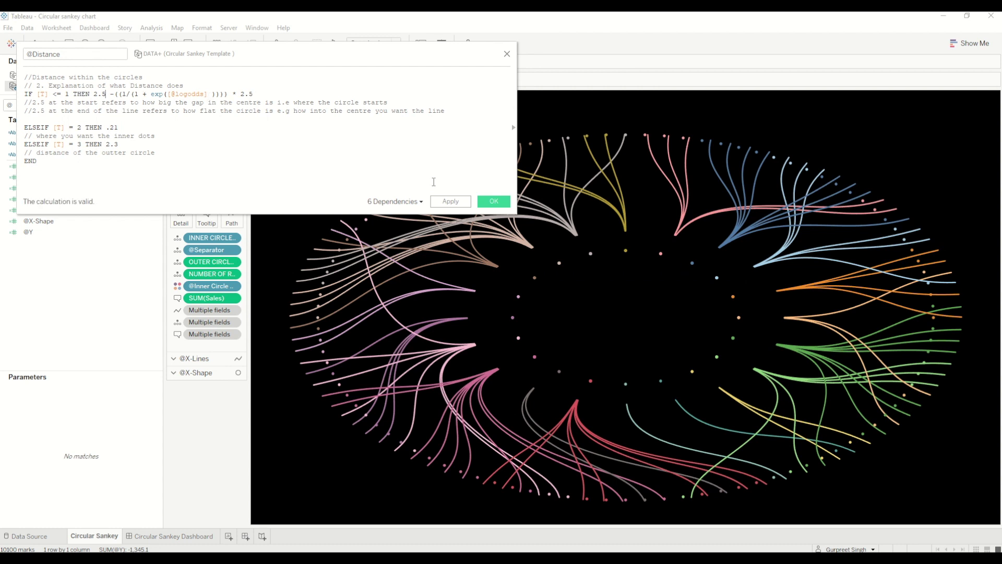
left_click(450, 202)
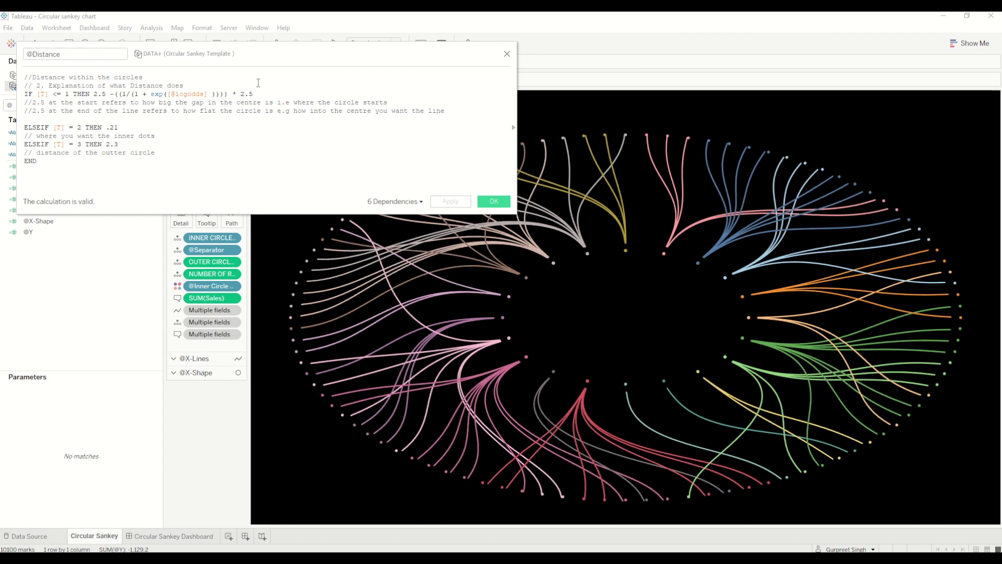
left_click(259, 94)
key("BackSpace")
type("9")
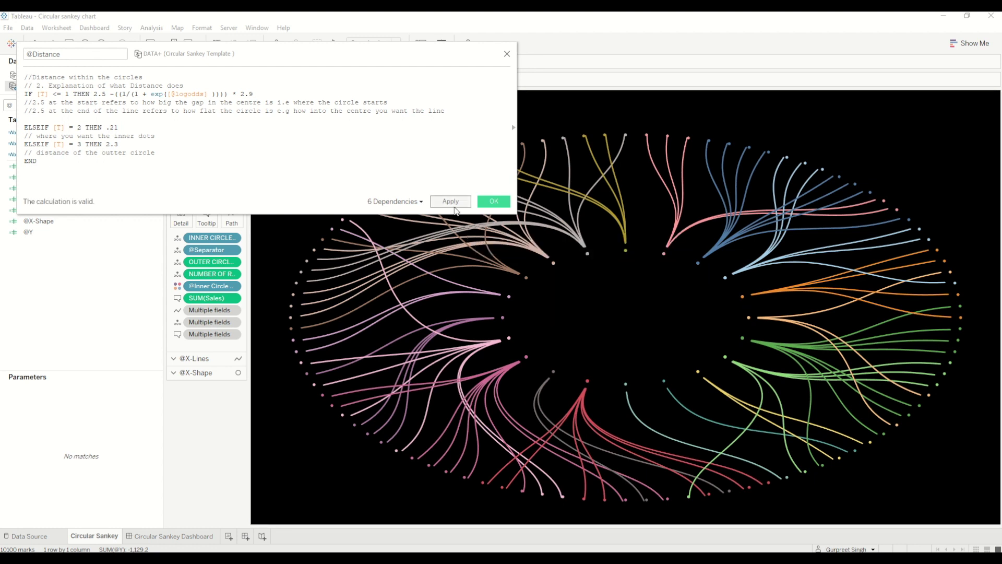
left_click(455, 205)
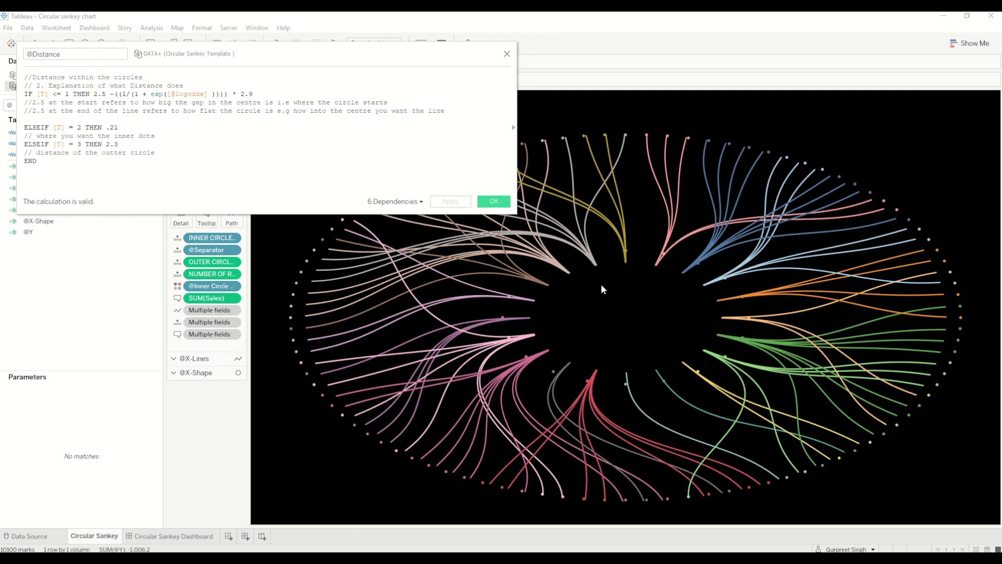
left_click(266, 95)
key("BackSpace")
type("5")
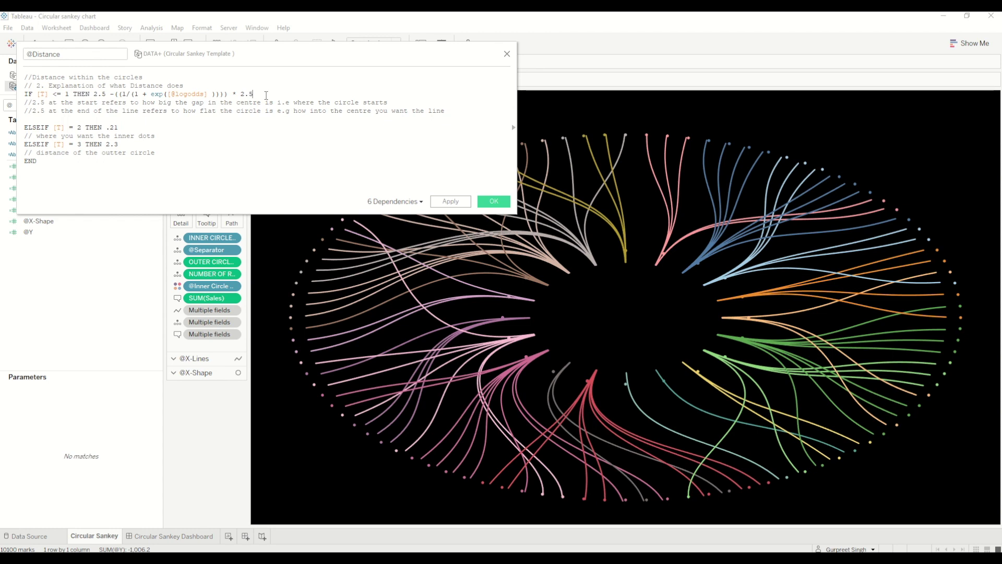
left_click(494, 202)
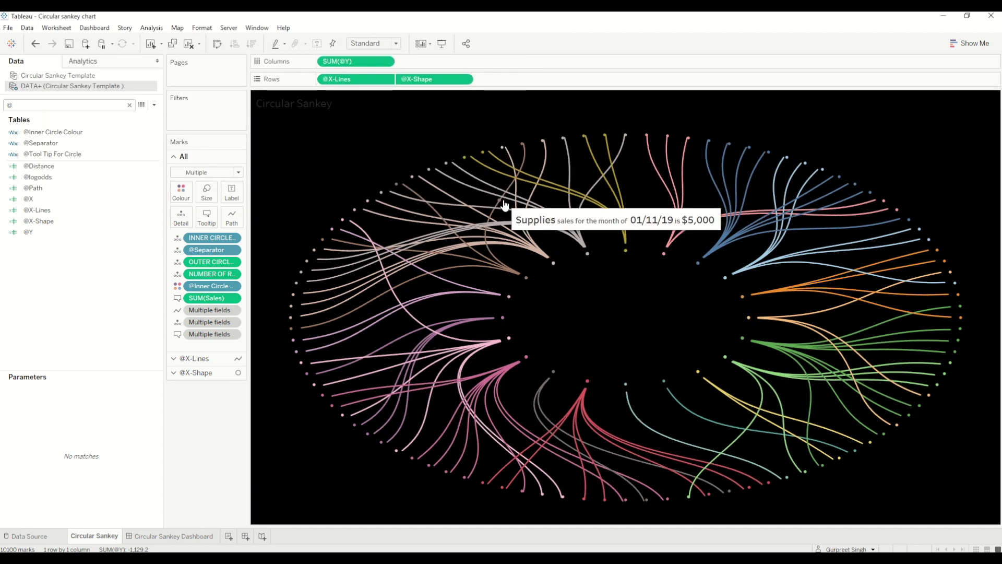
left_click(57, 202)
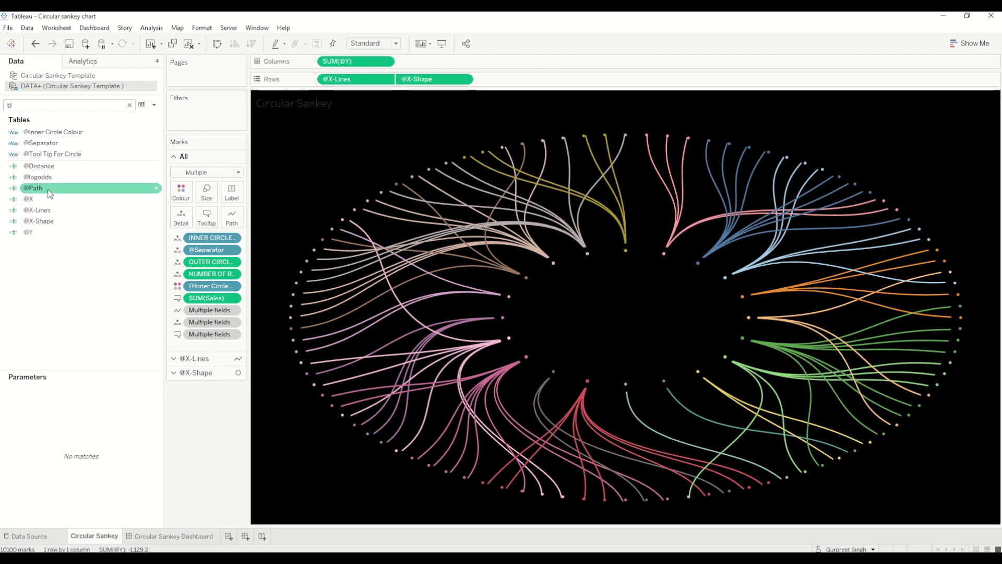
right_click(50, 189)
left_click(84, 253)
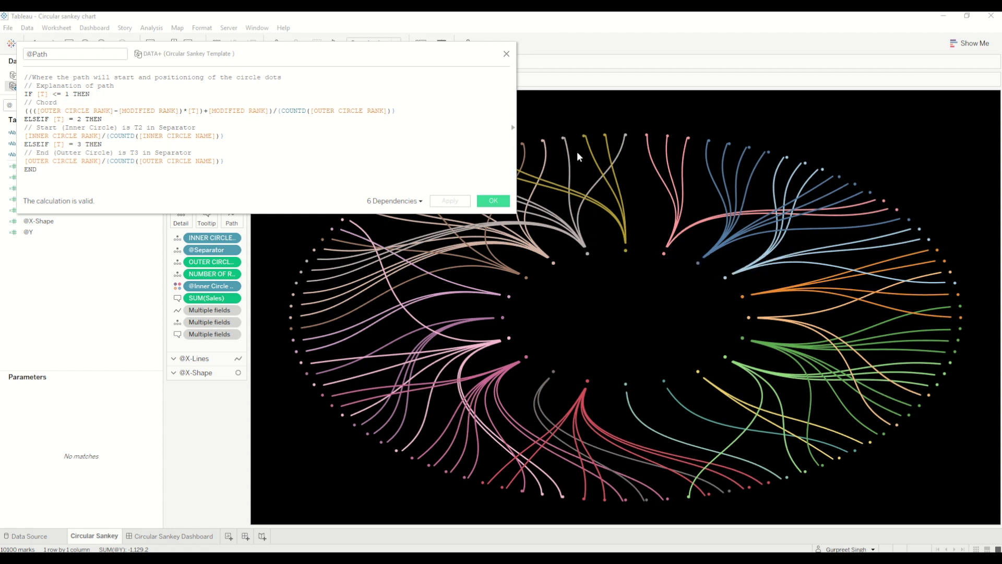
mouse_move(566, 140)
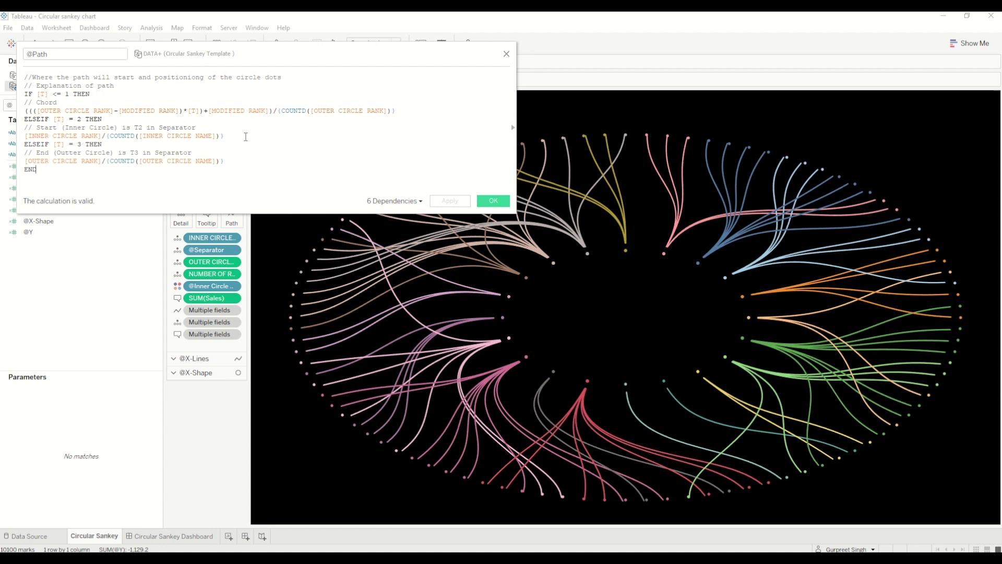
left_click(493, 201)
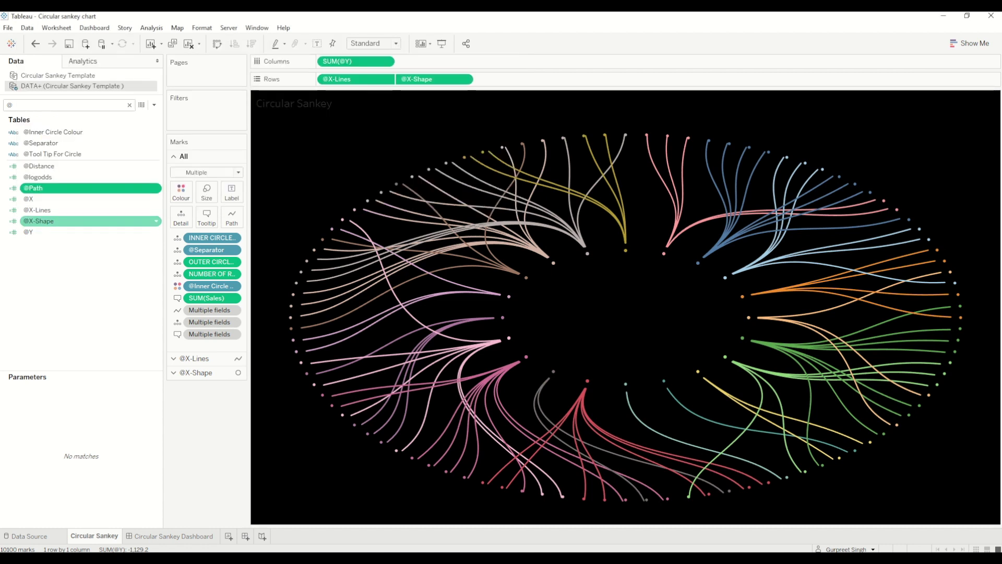
right_click(72, 202)
left_click(96, 267)
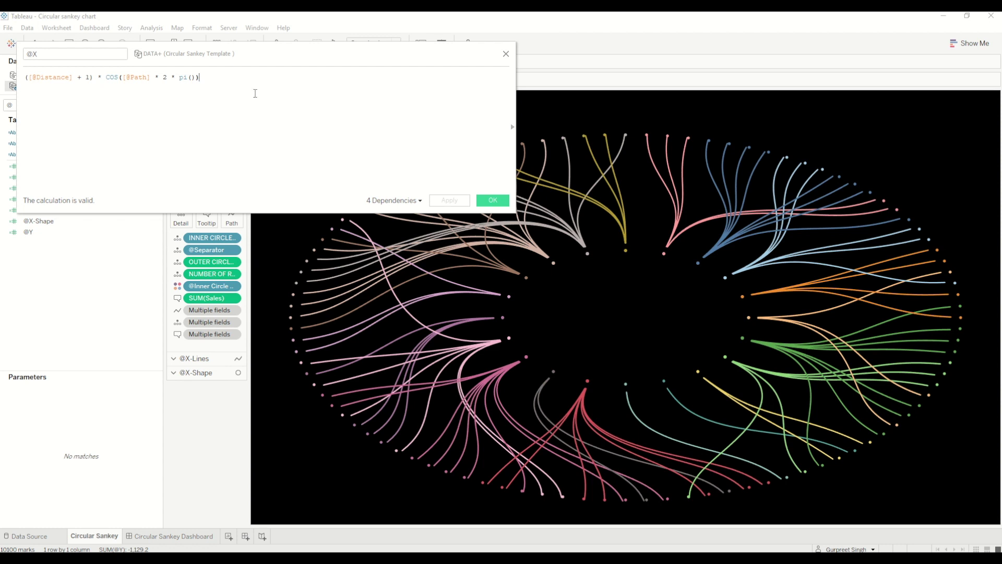
left_click(492, 200)
left_click(38, 234)
right_click(38, 233)
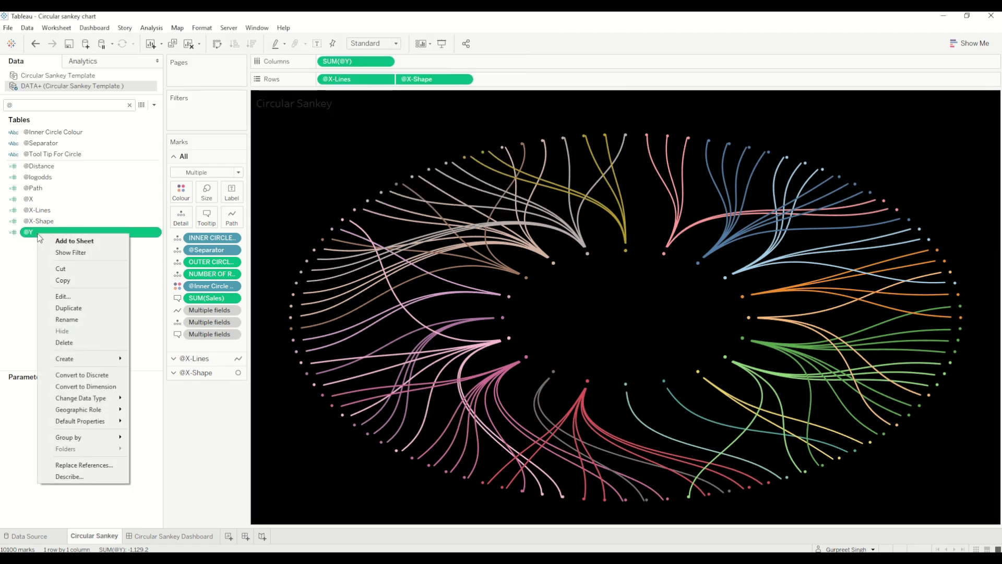
left_click(73, 296)
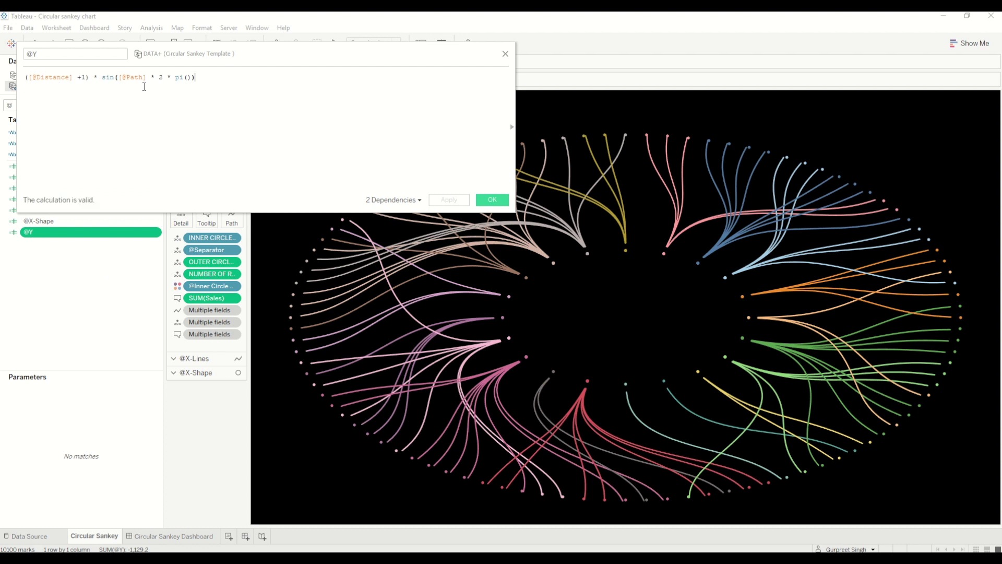
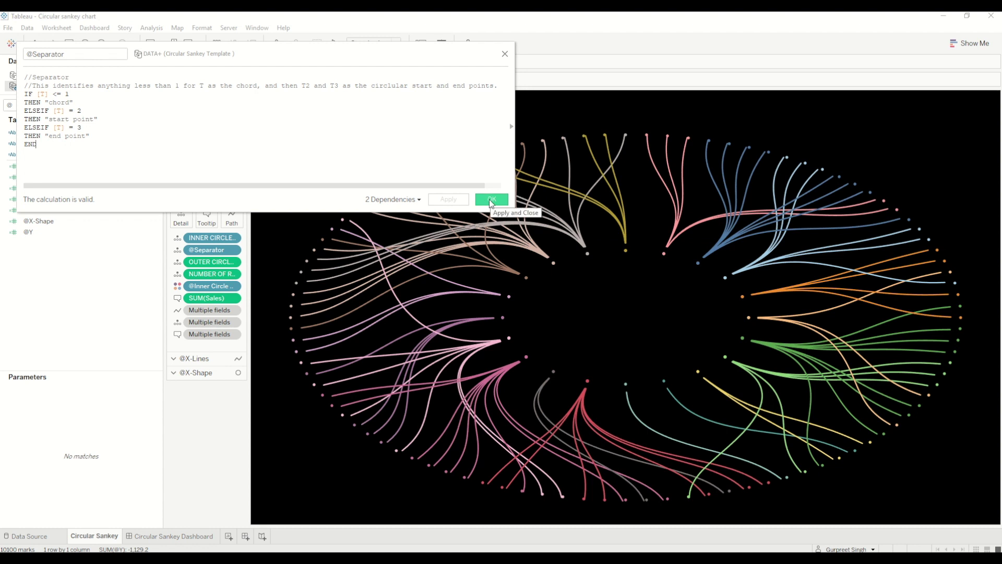
left_click(492, 200)
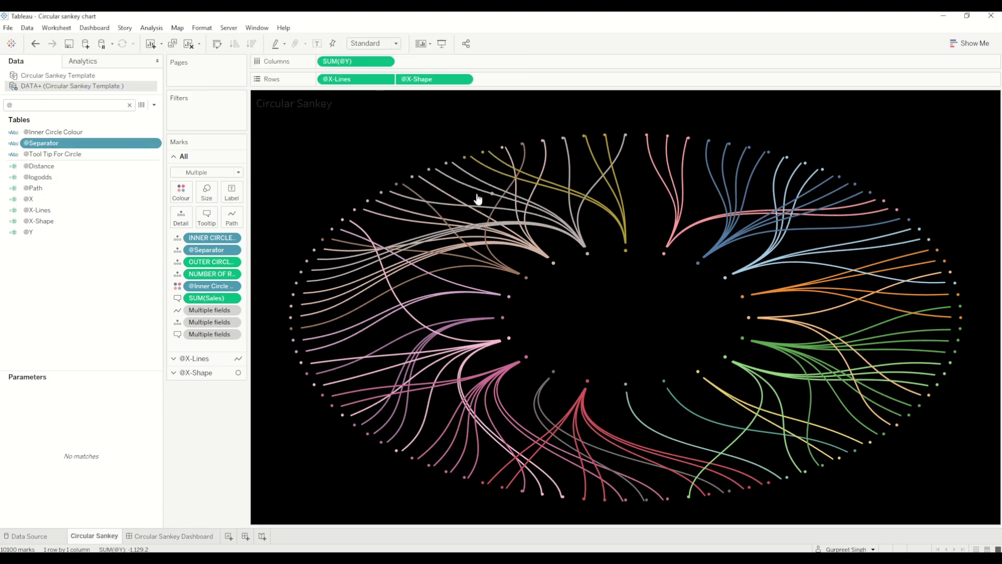
- Review the @X-Lines and @X-Shape calculations, closing each editor when finished
right_click(58, 213)
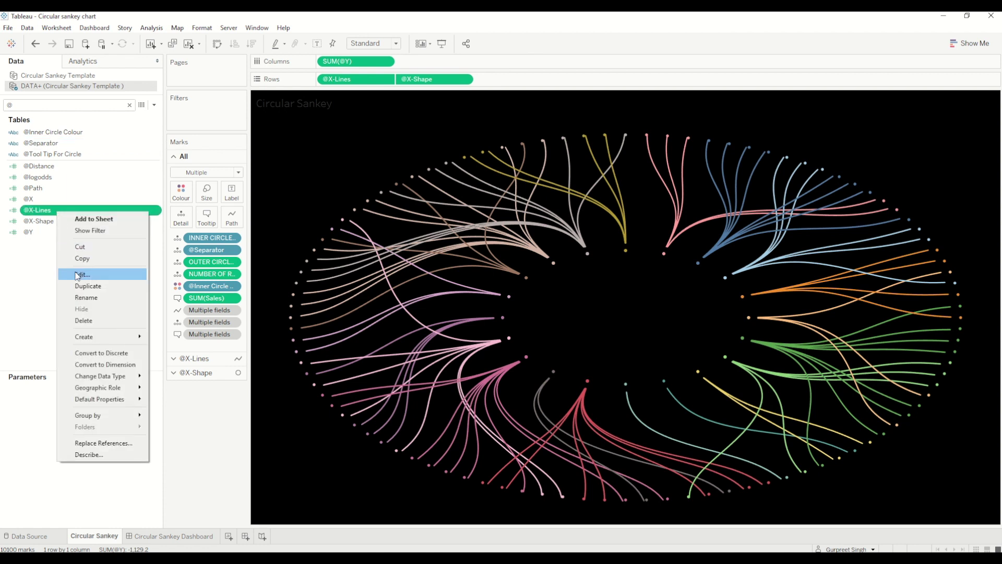
left_click(78, 276)
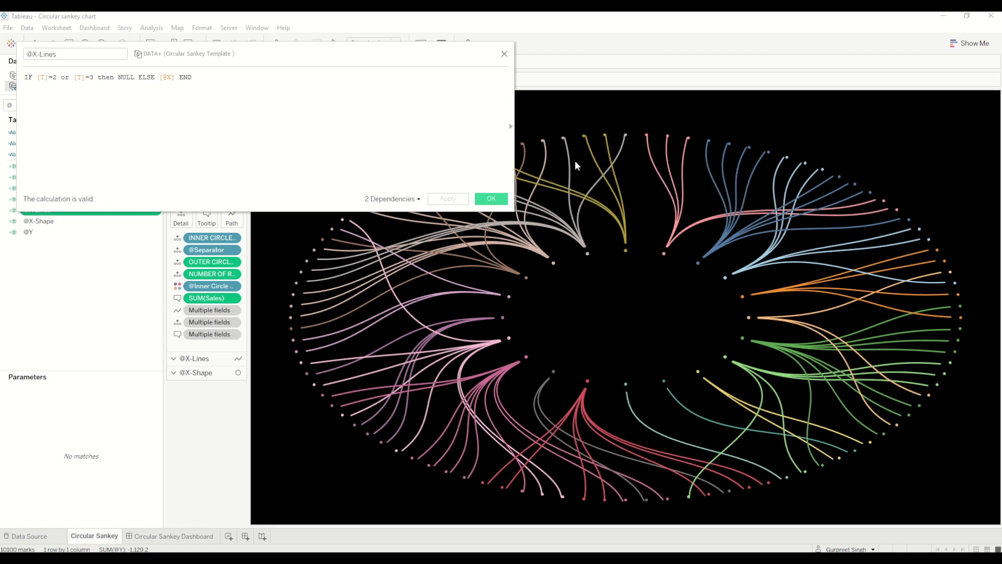
mouse_move(570, 152)
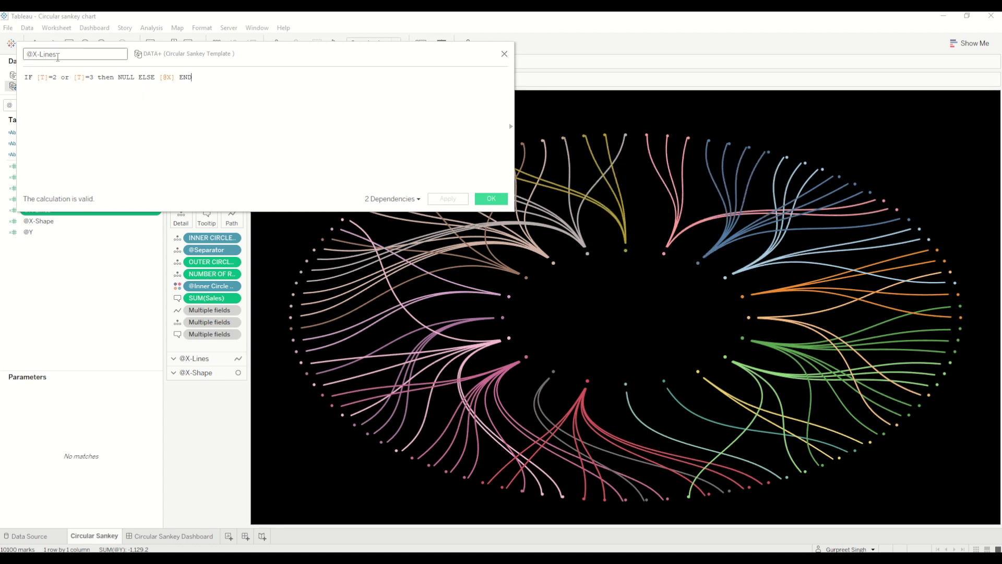
left_click(505, 53)
right_click(76, 223)
left_click(94, 287)
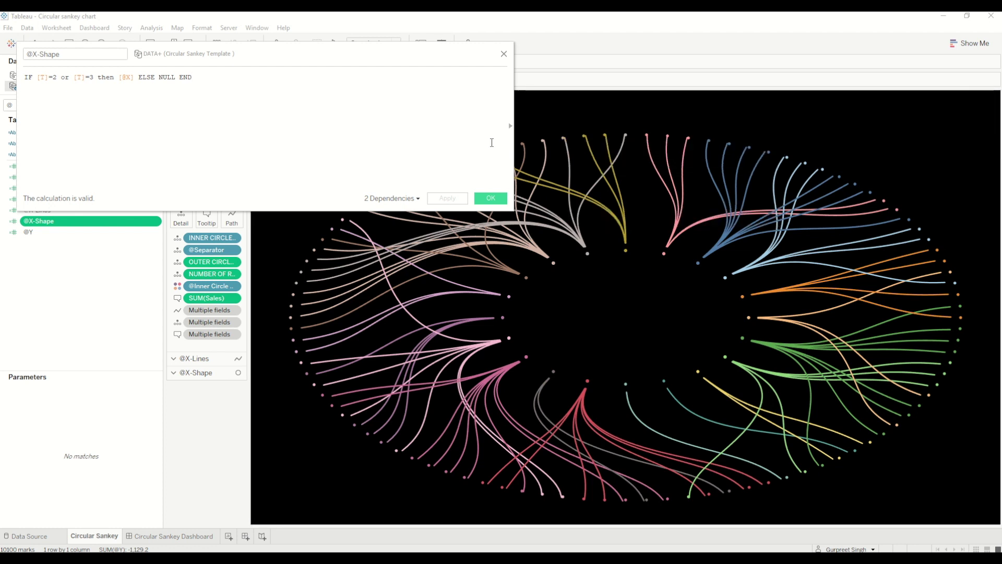
left_click(491, 198)
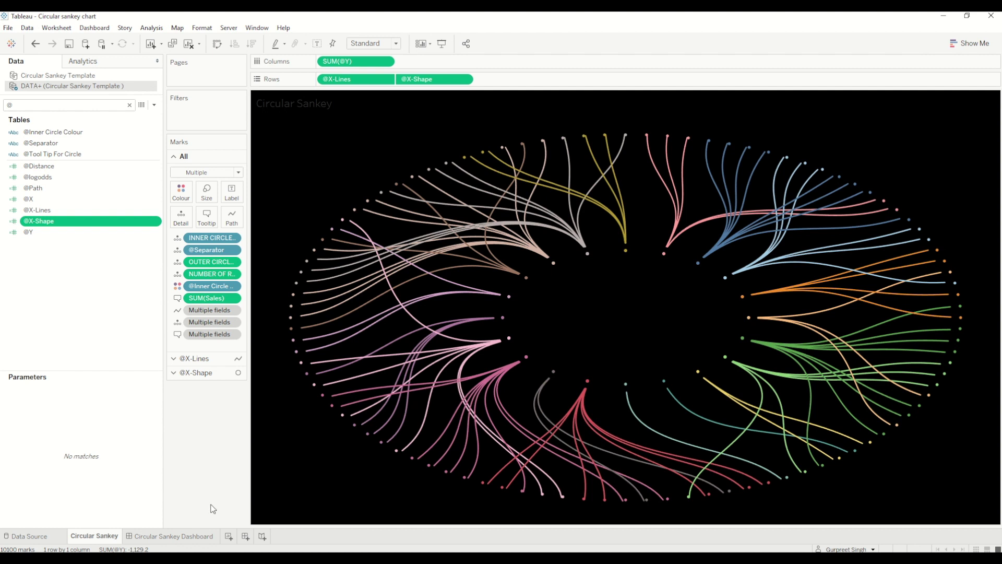
- Create a new worksheet and place @Y on its columns
left_click(230, 539)
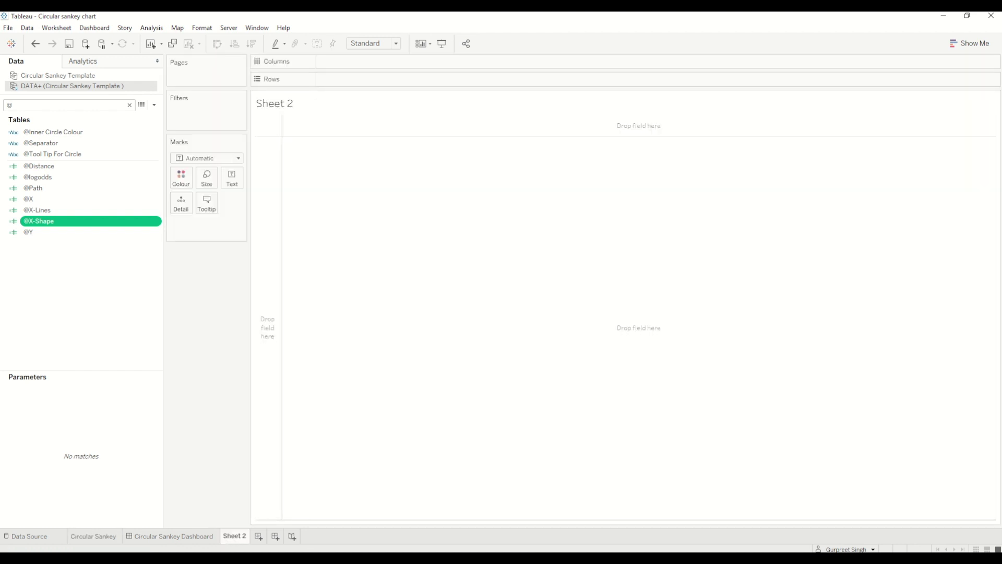
left_click(61, 235)
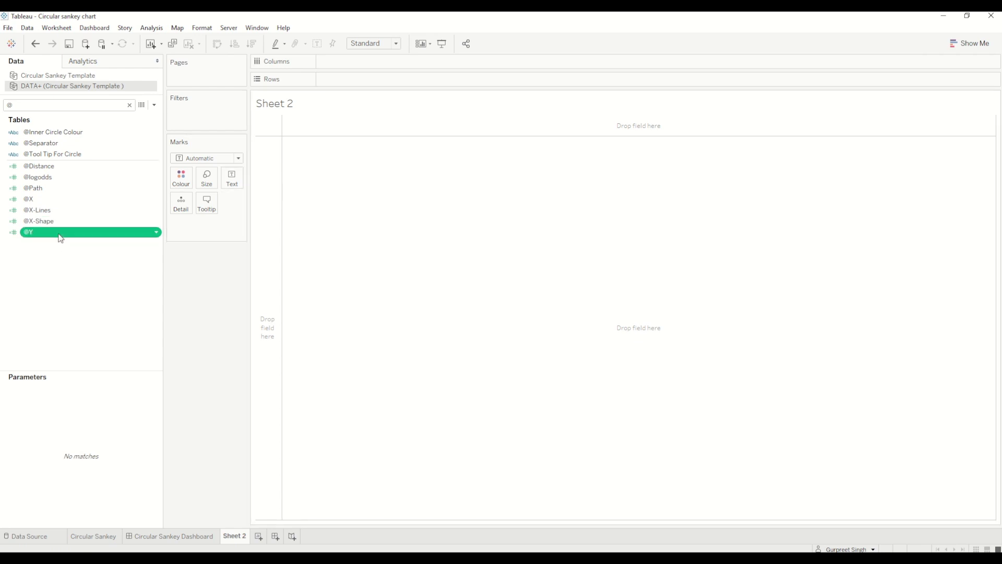
left_click_drag(60, 238, 353, 61)
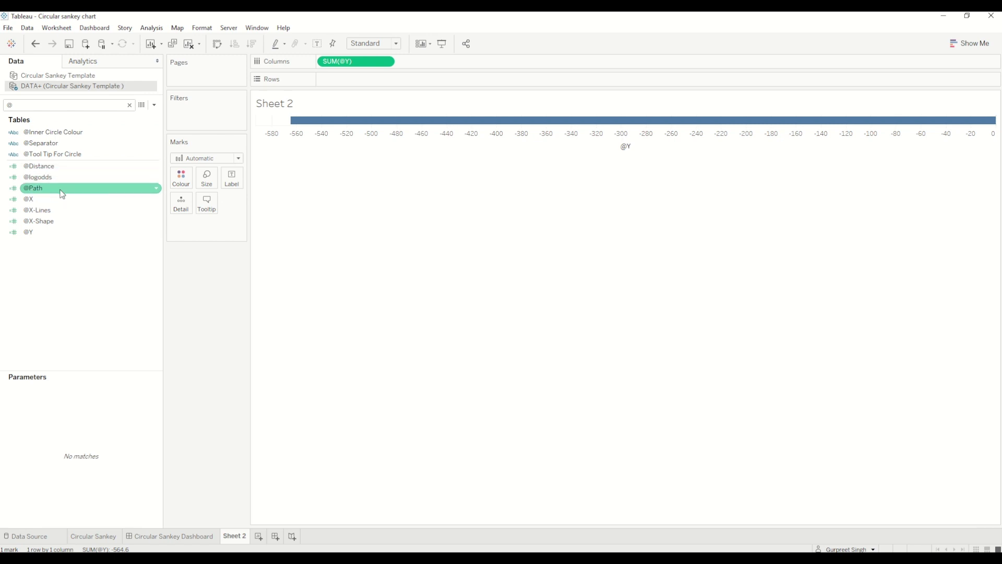
- Clear the field search, add INNER CIRCLE NAME as mark detail and set the mark type to Line
left_click(129, 105)
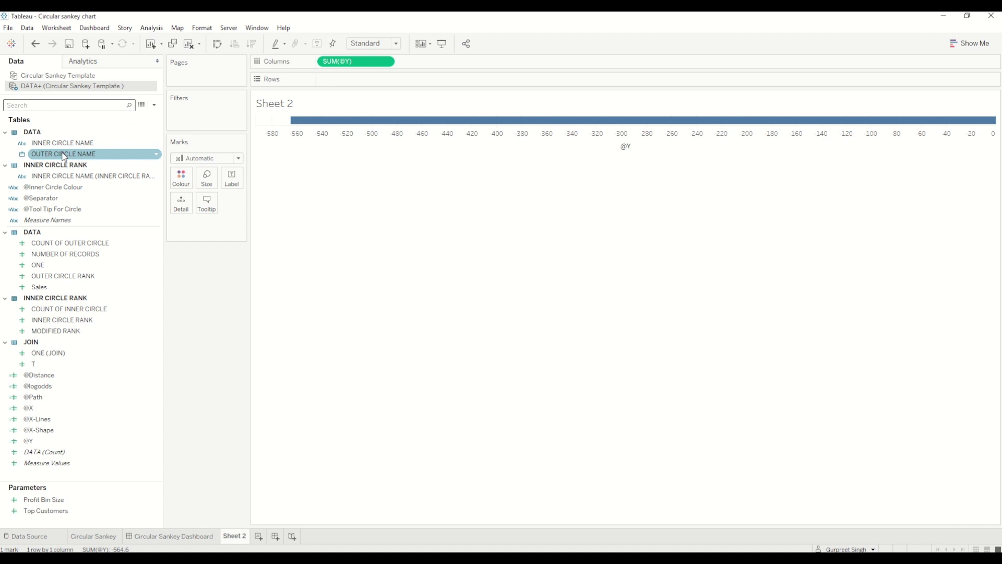
left_click_drag(66, 143, 178, 201)
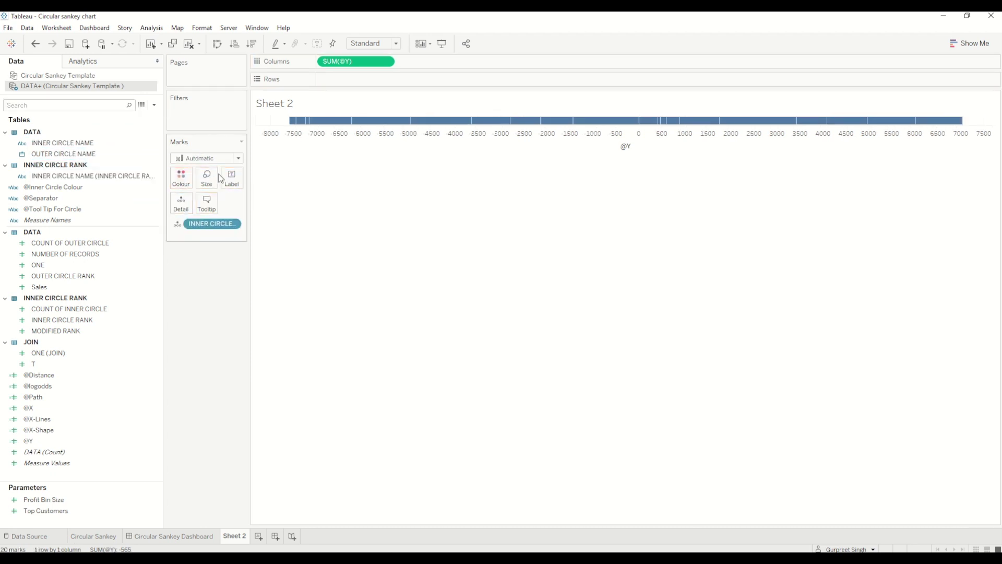
left_click(236, 159)
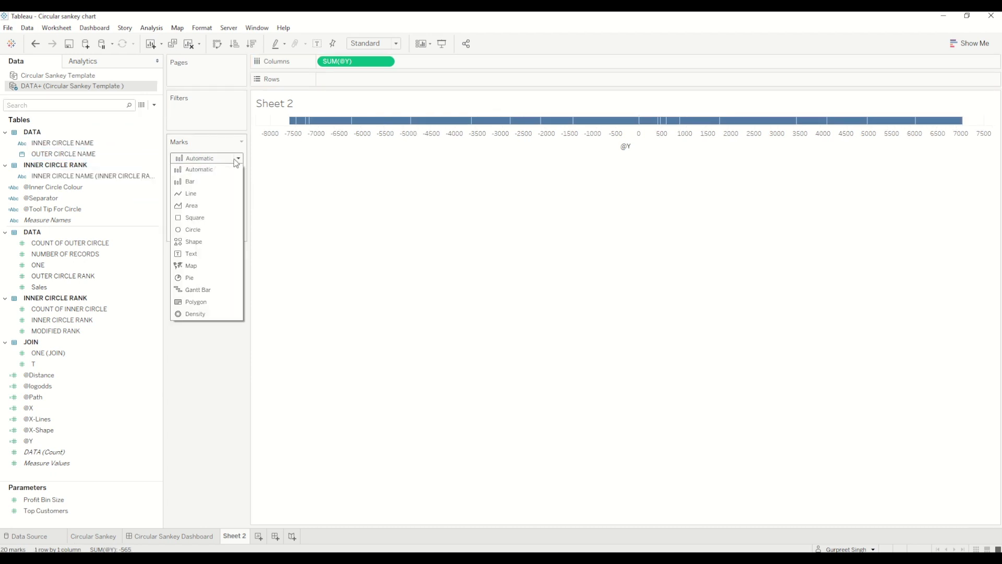
left_click(191, 193)
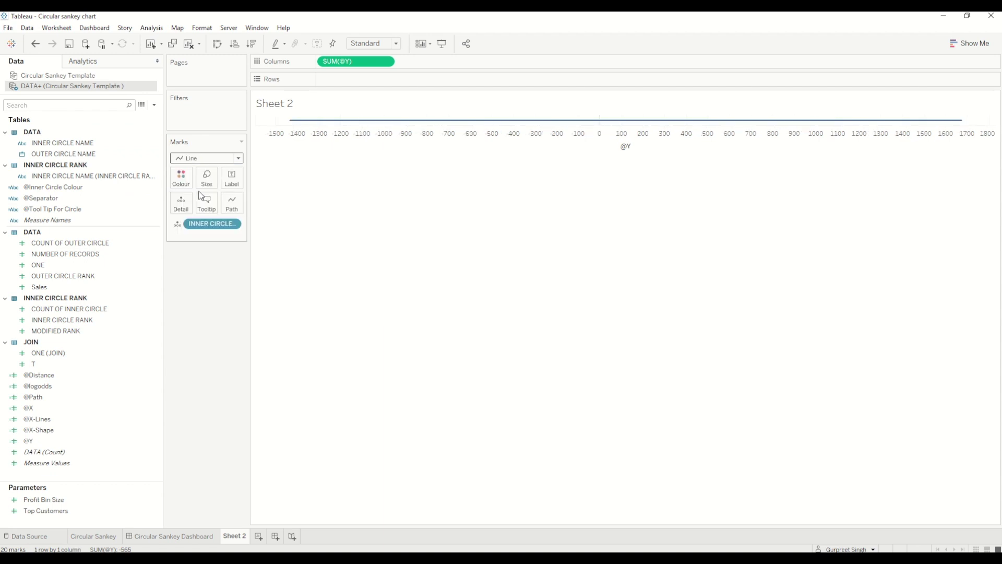
left_click(73, 158)
left_click(65, 187)
left_click(61, 200)
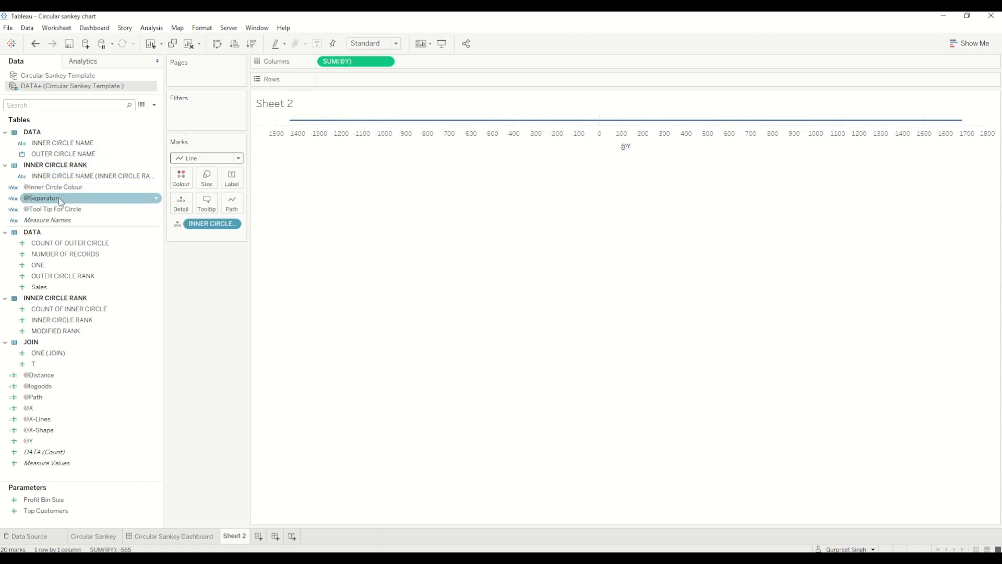
left_click_drag(60, 201, 181, 205)
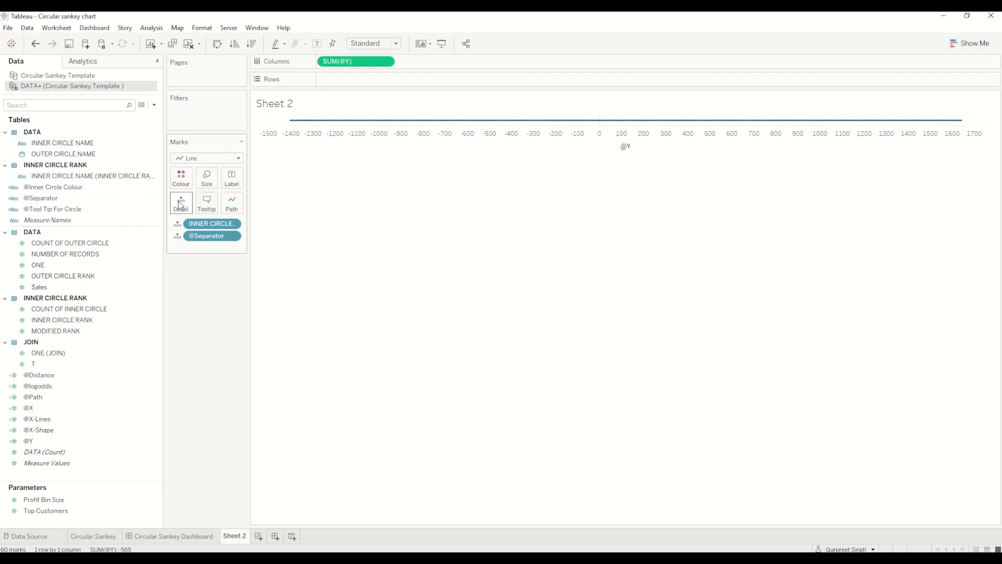
- Add OUTER CIRCLE RANK and NUMBER OF RECORDS to the line marks' detail, converting both to dimensions
left_click(92, 259)
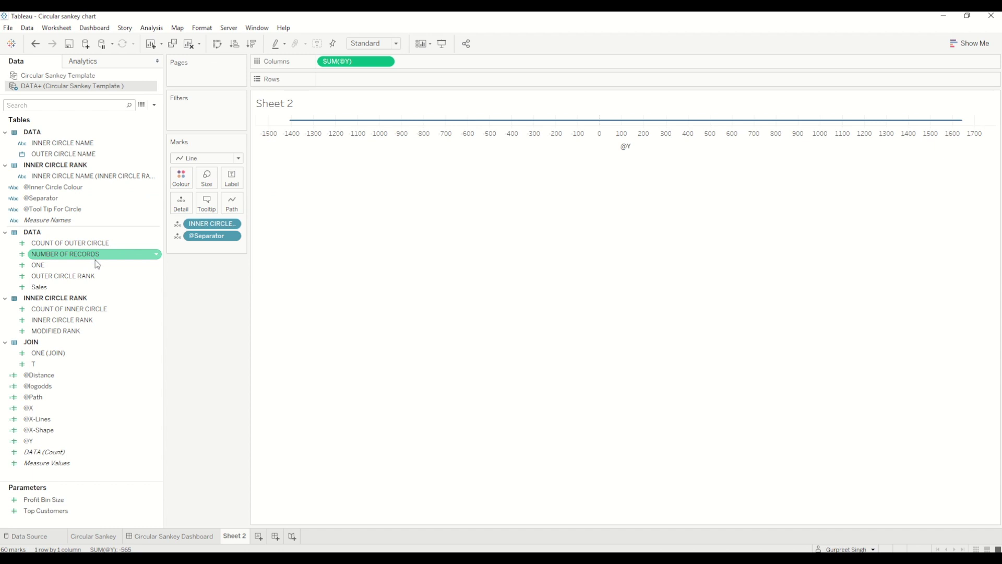
left_click(83, 266)
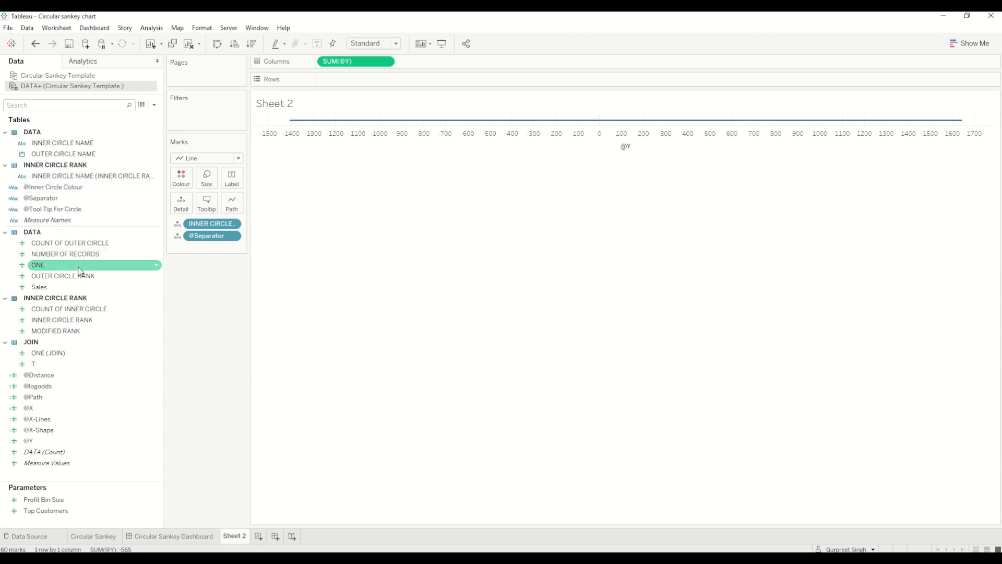
left_click_drag(71, 275, 199, 238)
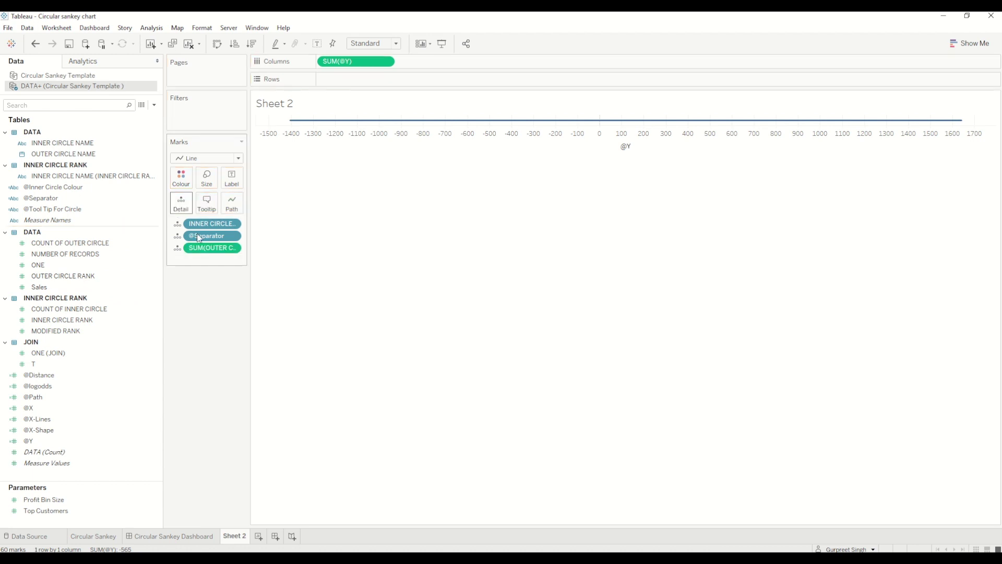
left_click(232, 248)
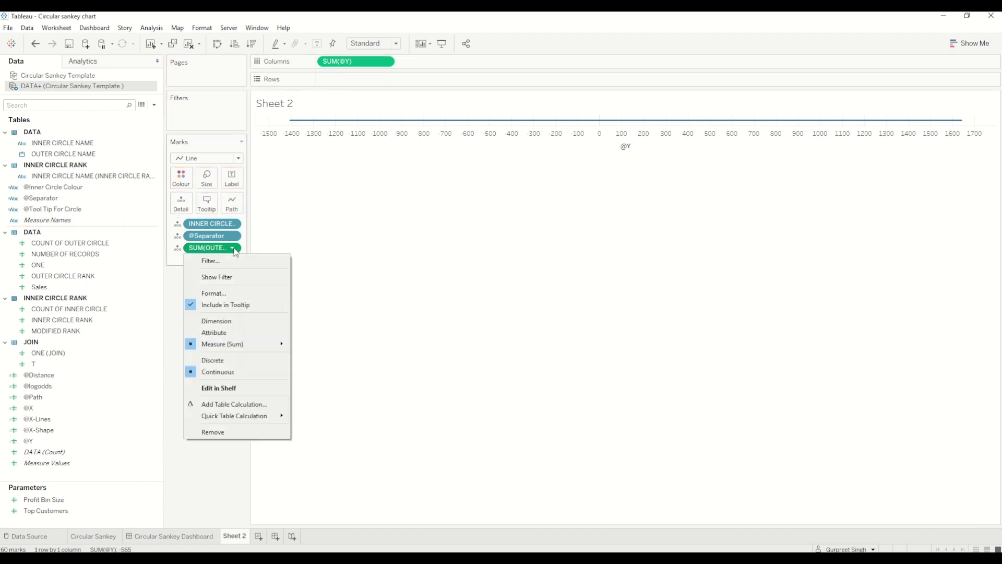
left_click(219, 322)
left_click_drag(65, 254, 180, 207)
left_click(232, 259)
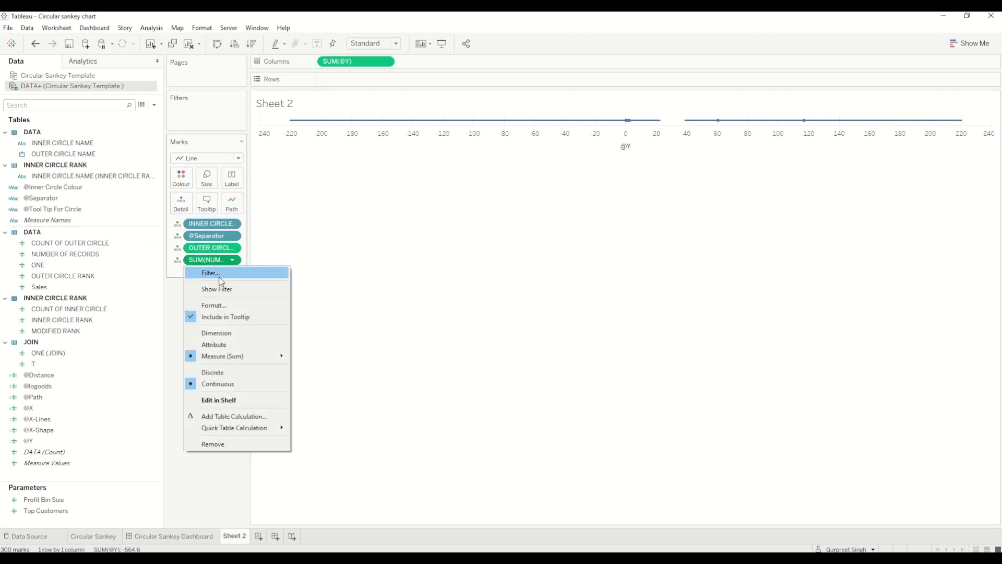
left_click(217, 333)
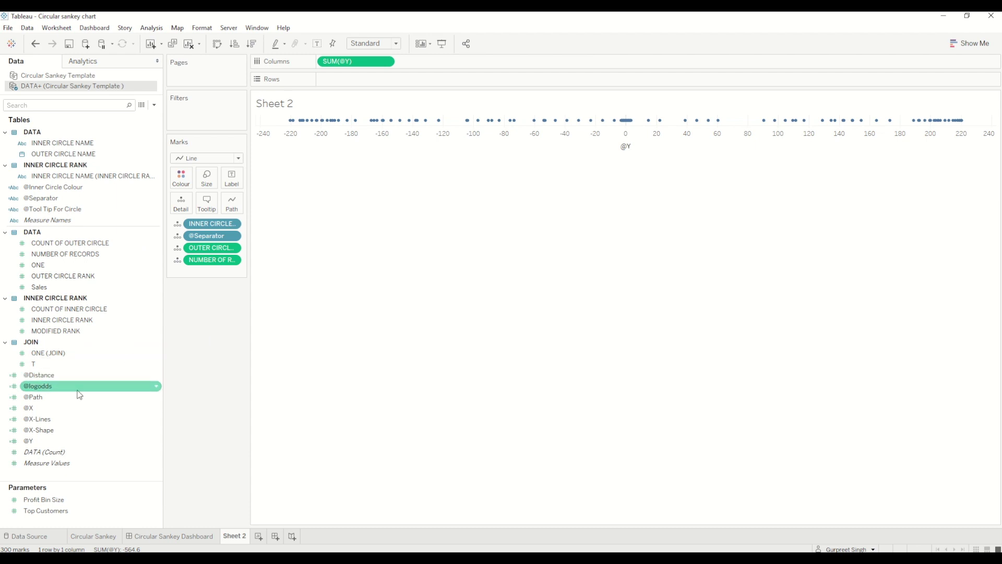
- Place @X-Lines on the worksheet's rows and convert it to a dimension
left_click_drag(59, 423, 357, 77)
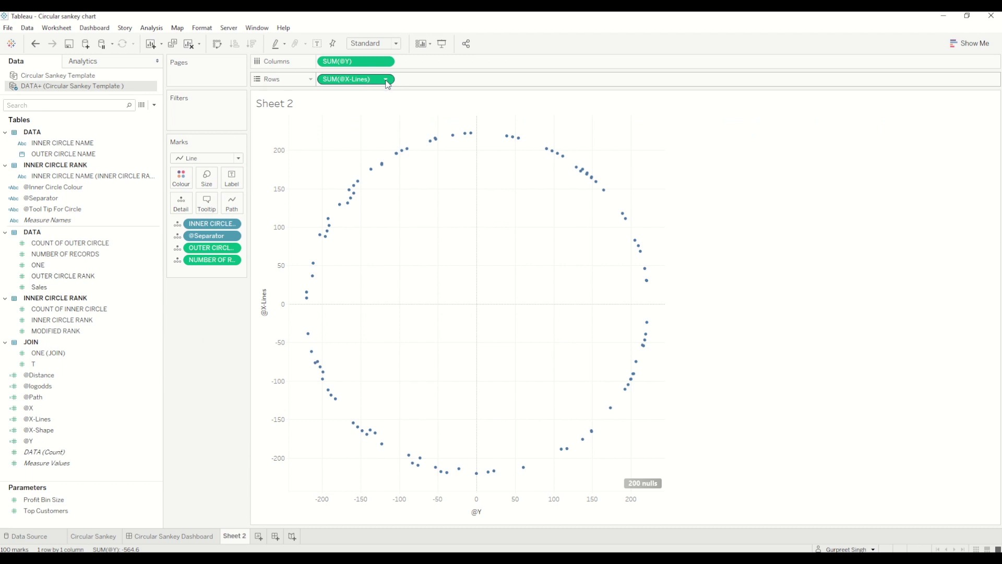
left_click(386, 81)
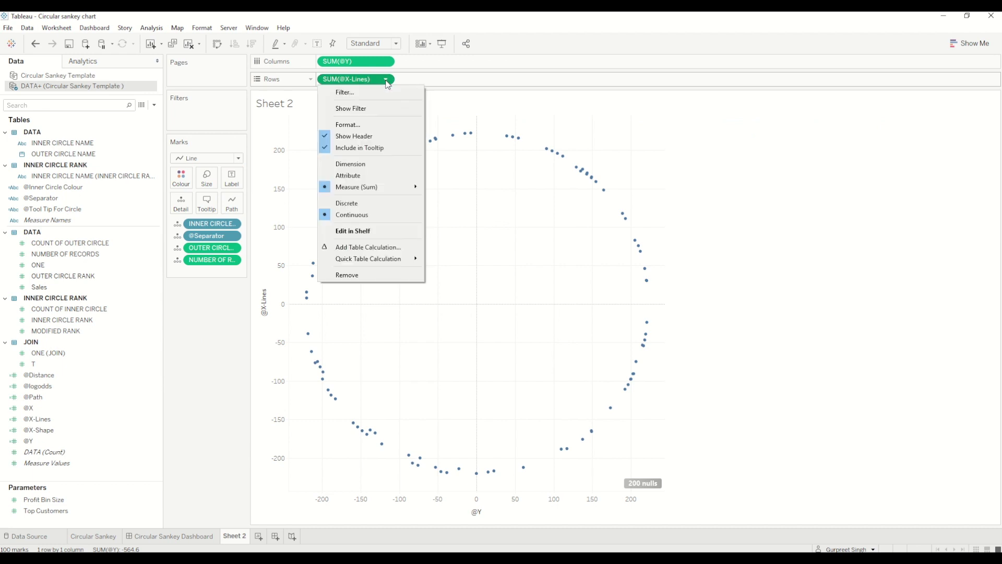
left_click(378, 164)
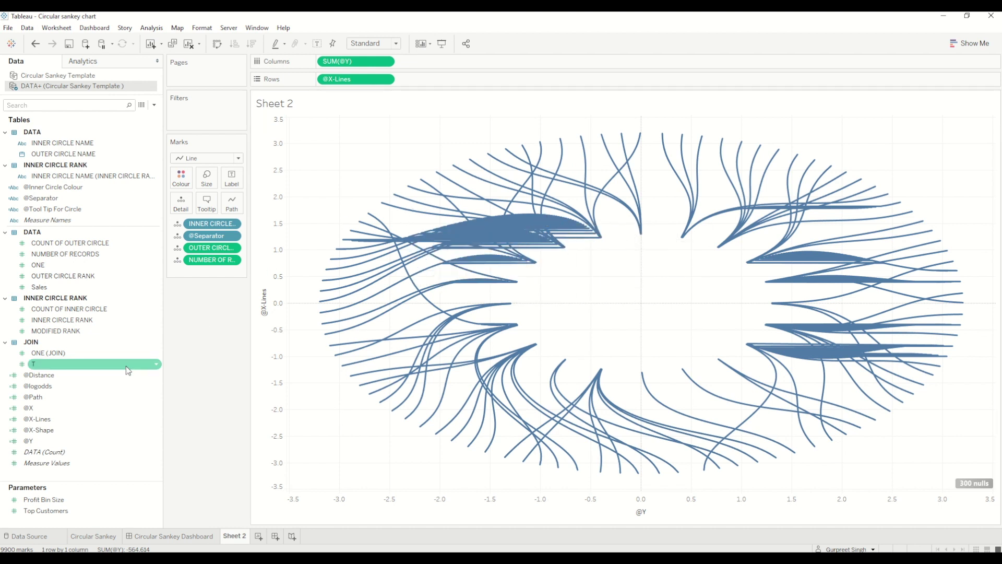
left_click_drag(37, 397, 231, 203)
left_click(233, 273)
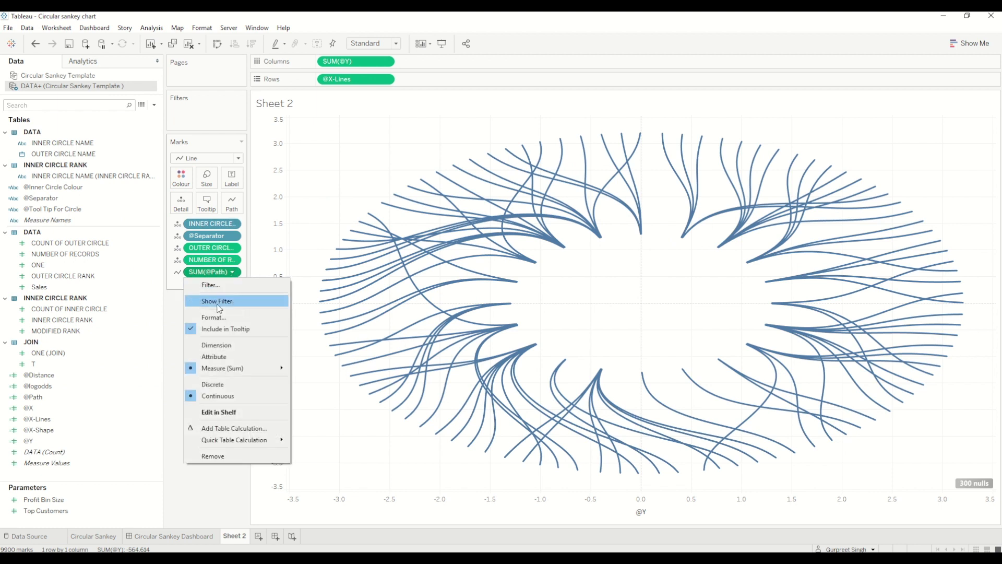
left_click(230, 347)
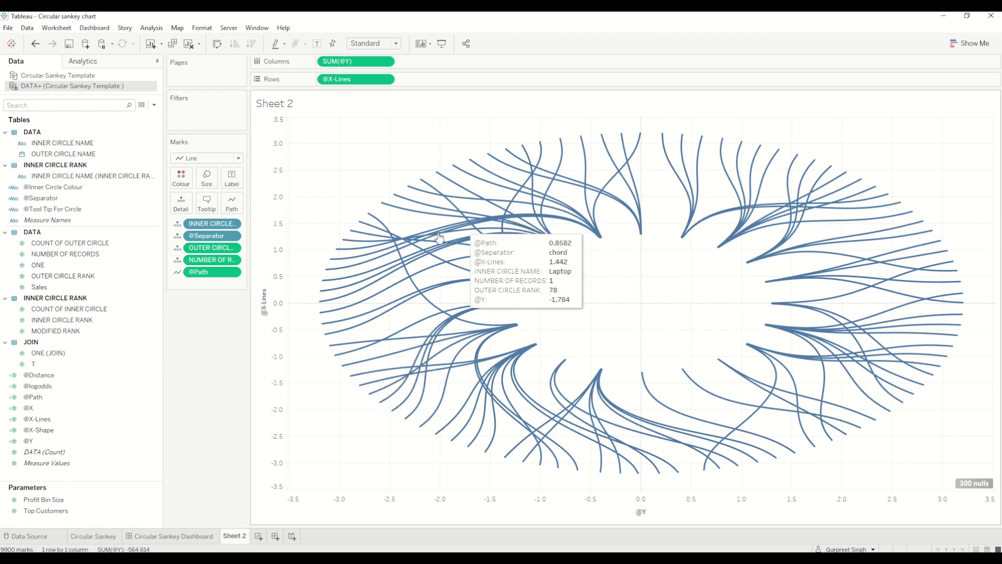
- Replace the default tooltip content of the line marks with only the INNER CIRCLE NAME field
mouse_move(469, 226)
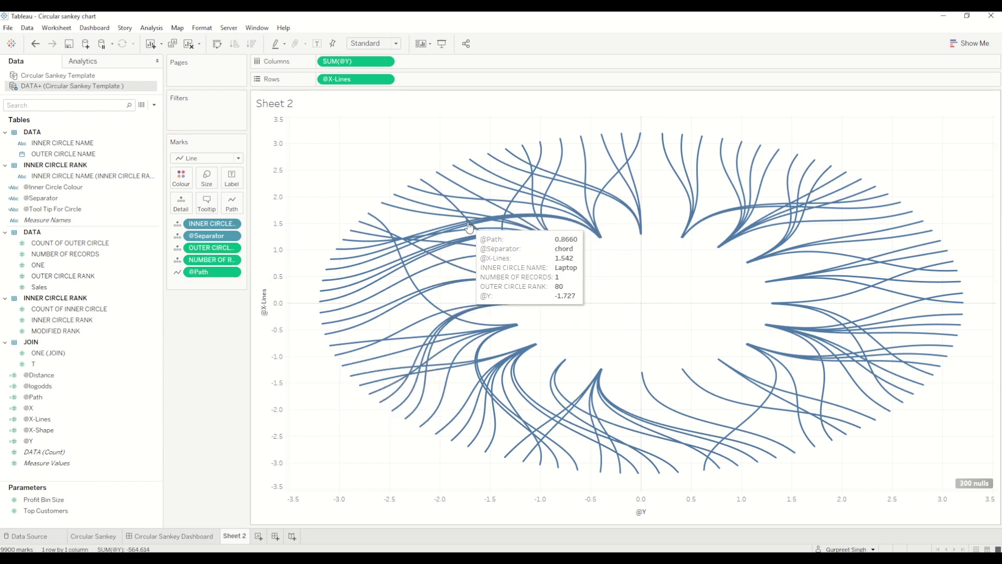
mouse_move(642, 241)
mouse_move(684, 244)
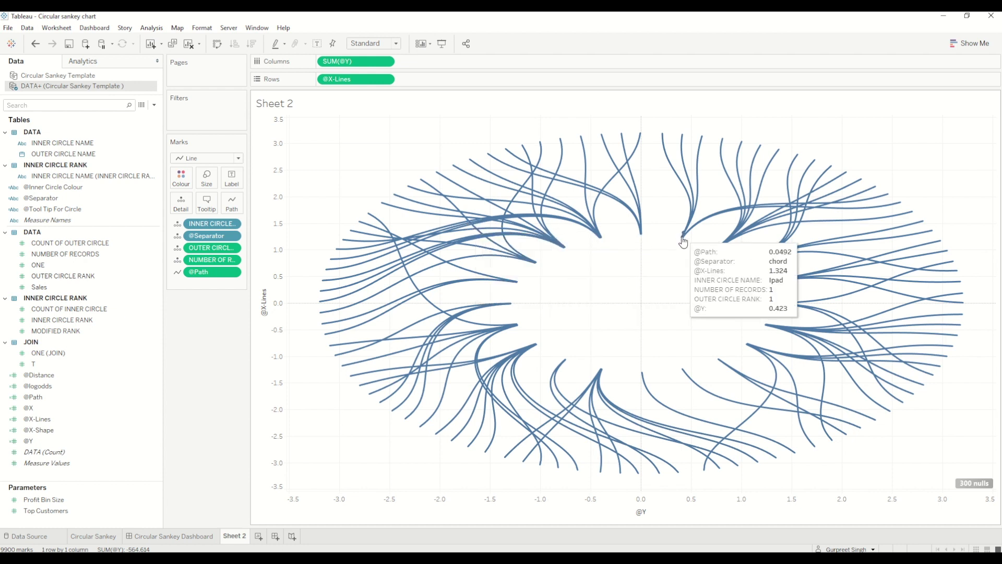
left_click(206, 203)
left_click_drag(620, 310, 364, 211)
key("BackSpace")
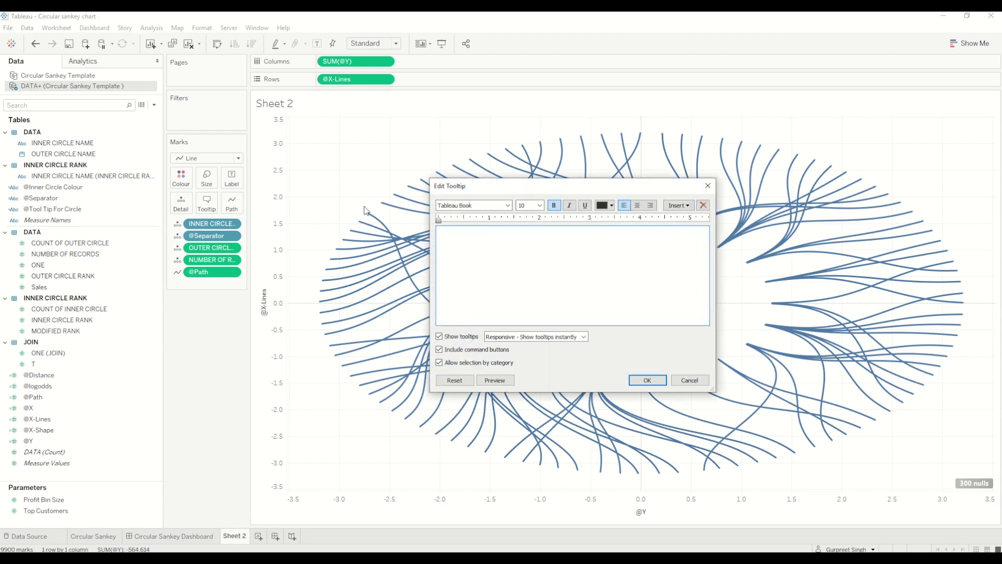
left_click(679, 206)
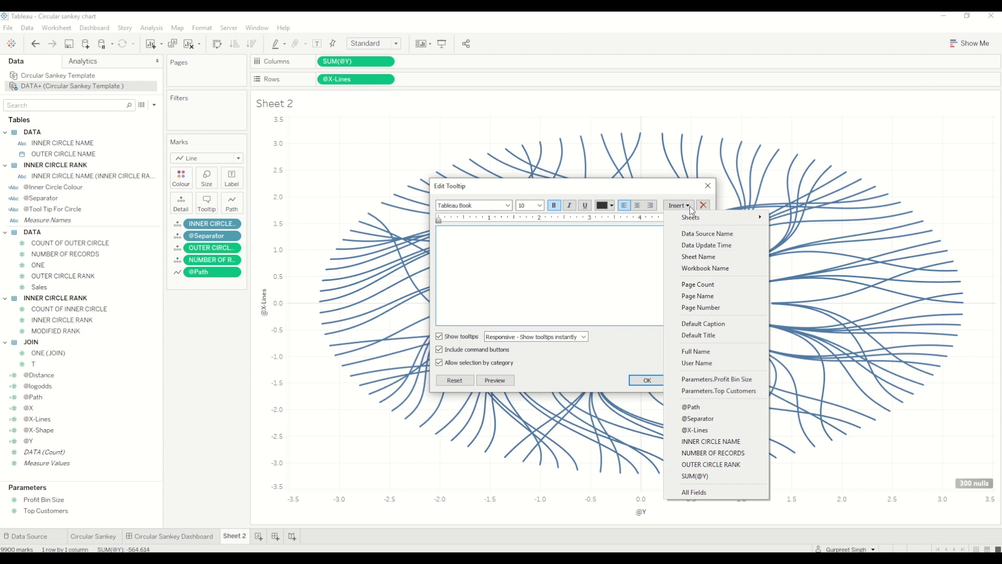
left_click(731, 442)
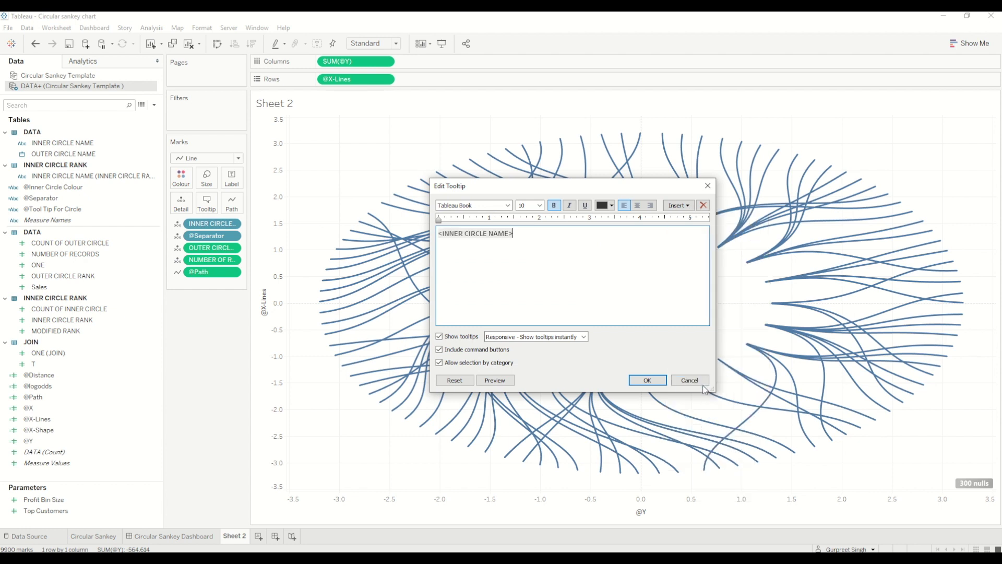
left_click(661, 384)
- Add OUTER CIRCLE NAME to the tooltip marks and insert its ATTR field into the tooltip text
left_click_drag(24, 155, 208, 204)
left_click(207, 204)
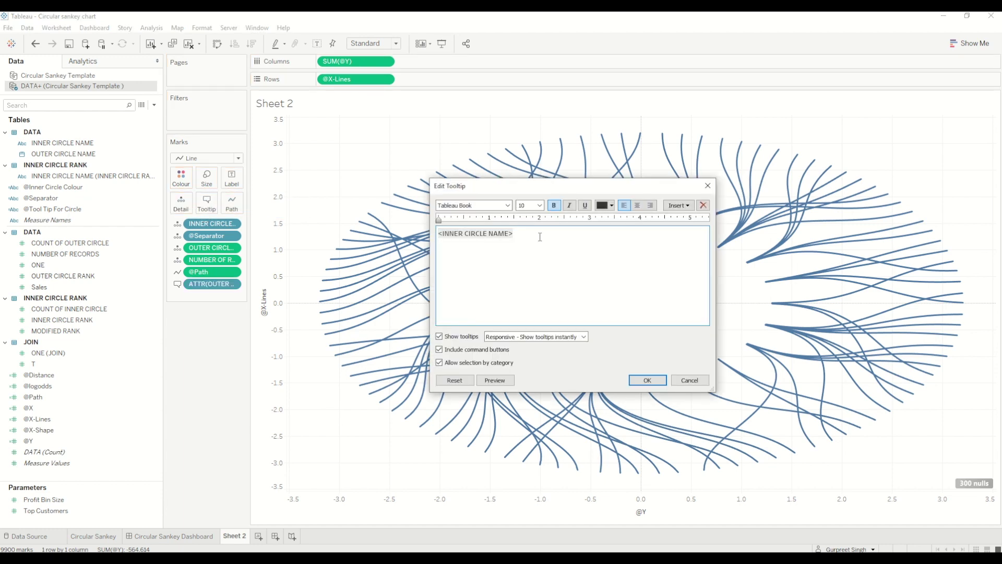
left_click(679, 206)
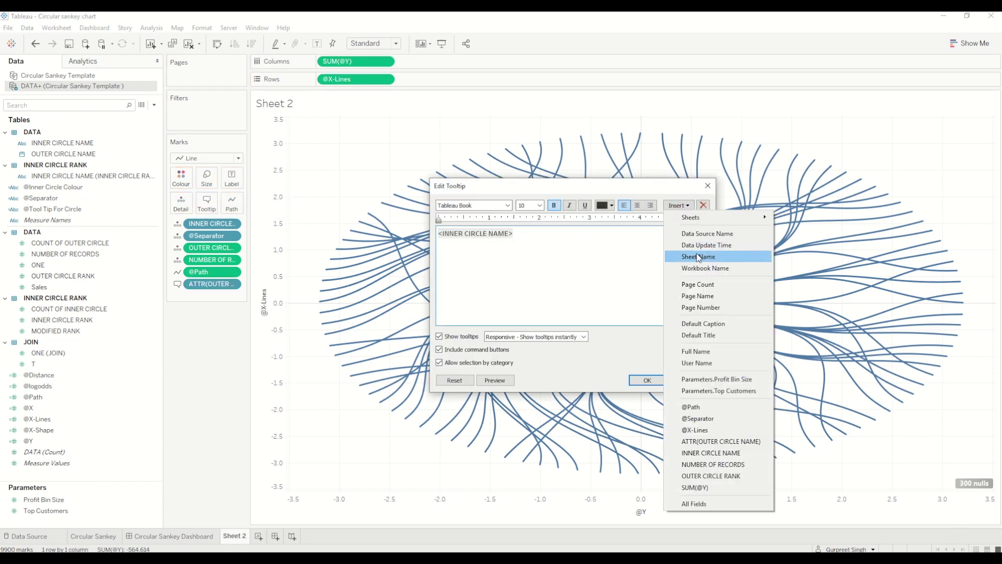
left_click(739, 441)
left_click(647, 380)
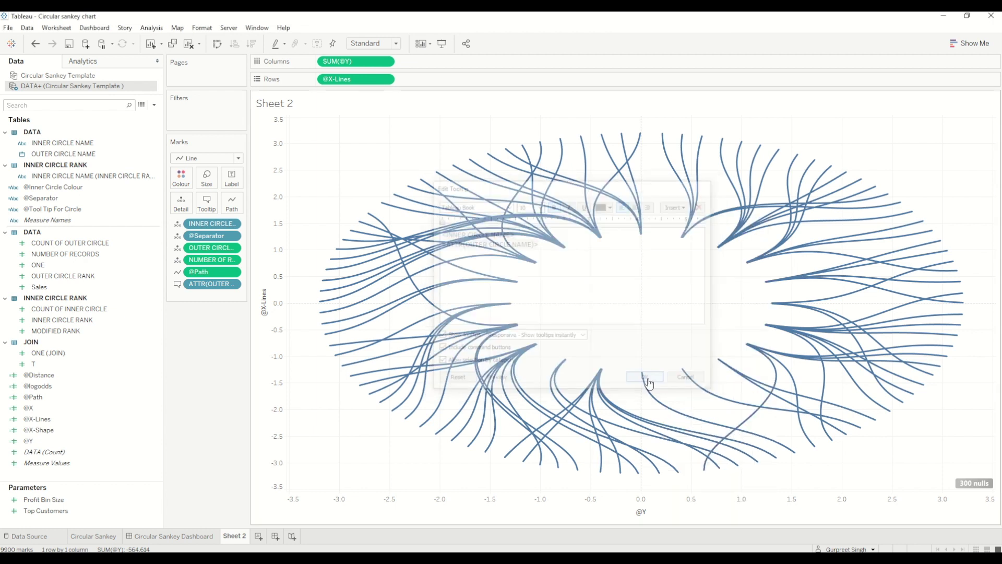
mouse_move(685, 235)
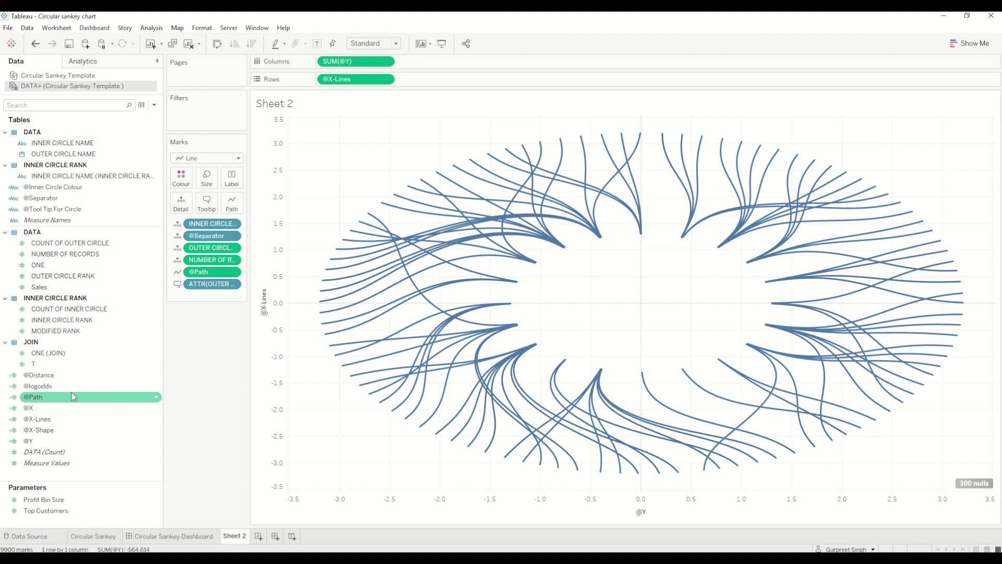
- Place @X-Shape on the rows after @X-Lines
left_click_drag(40, 430, 298, 265)
left_click_drag(456, 64, 447, 78)
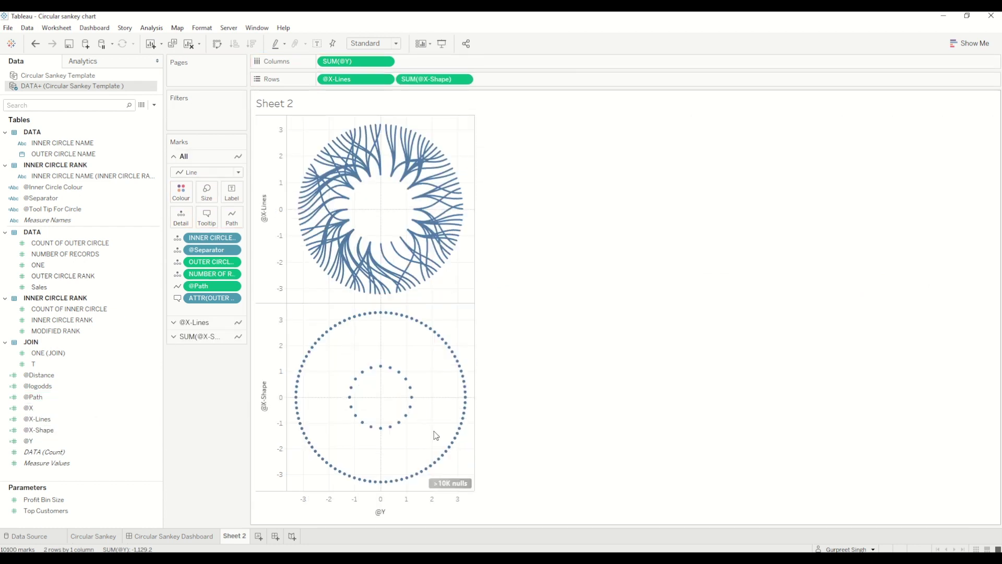
- Set the mark type of the @X-Shape marks to Circle
left_click(217, 338)
left_click(217, 201)
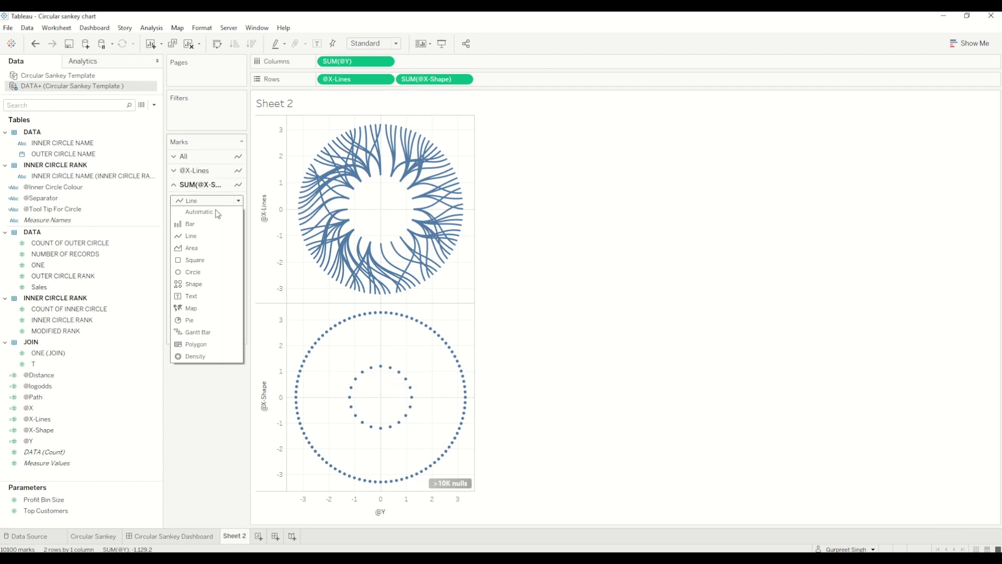
left_click(201, 264)
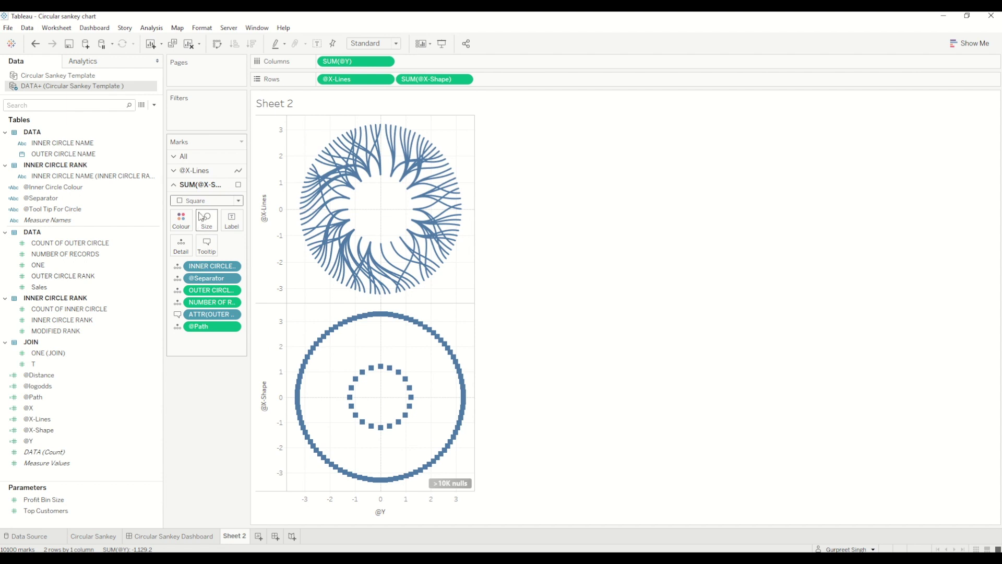
left_click(206, 201)
left_click(196, 275)
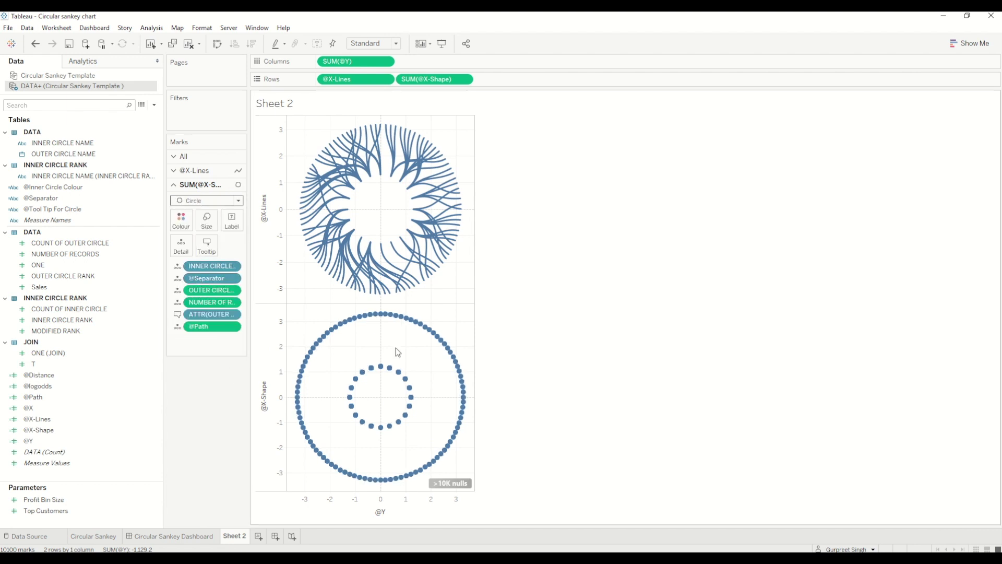
- Combine @X-Lines and @X-Shape into a dual axis and synchronise the two axes
left_click(466, 82)
key("Escape")
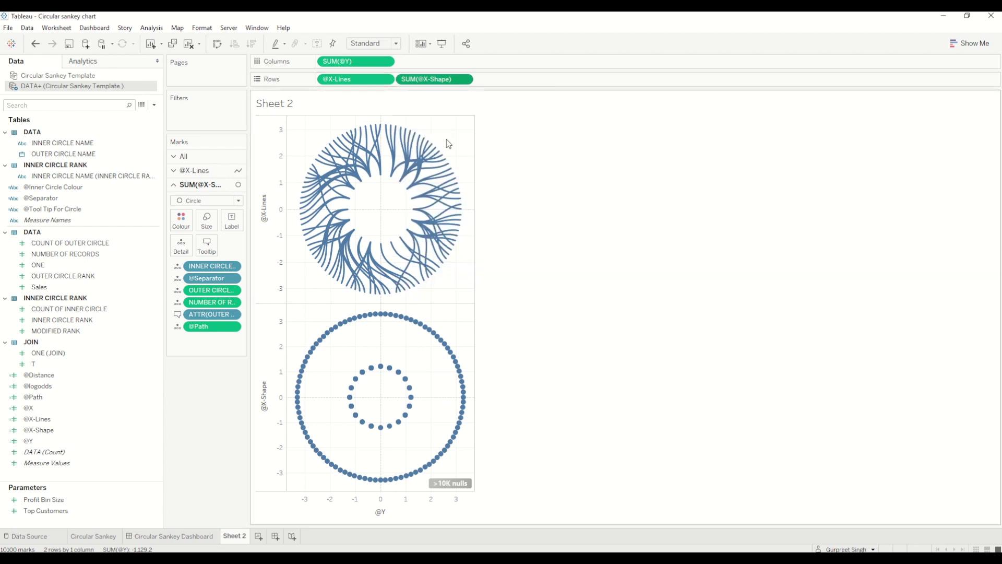
right_click(899, 199)
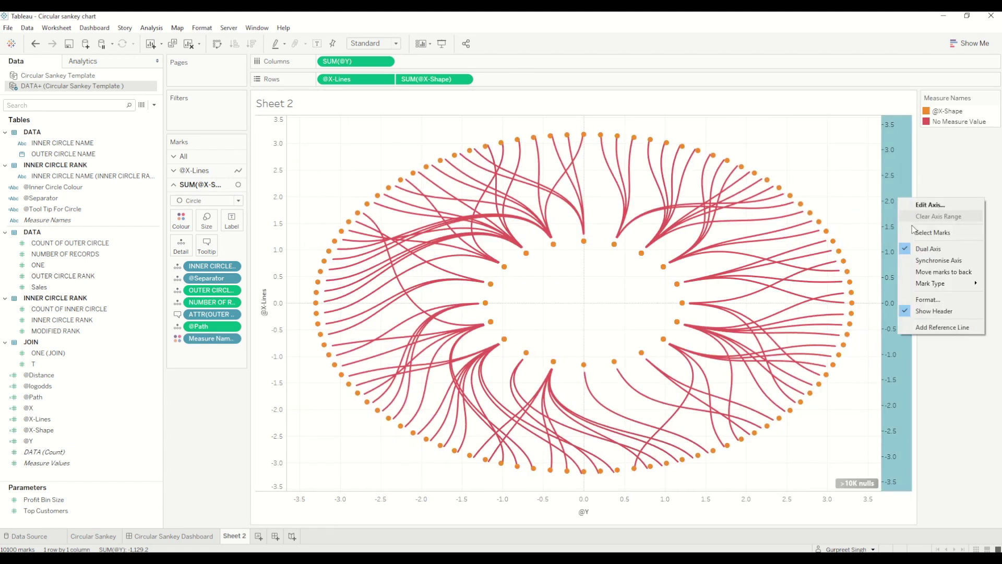
left_click(935, 260)
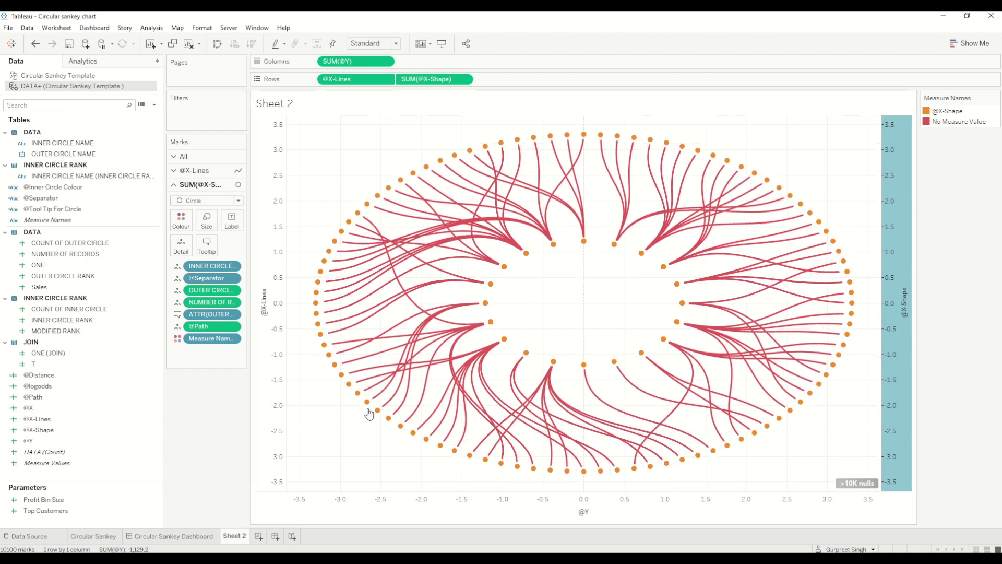
left_click(190, 159)
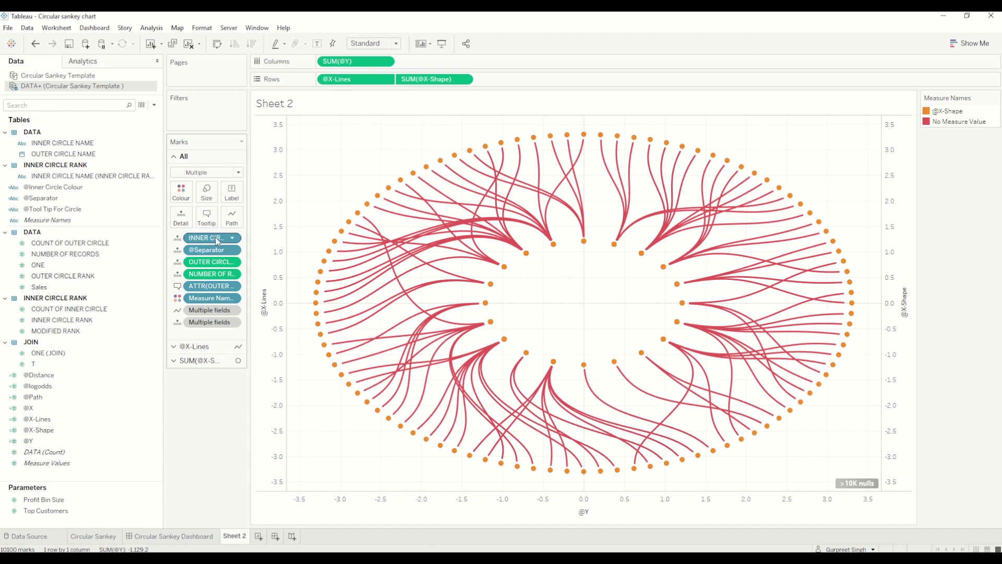
left_click_drag(222, 303, 232, 414)
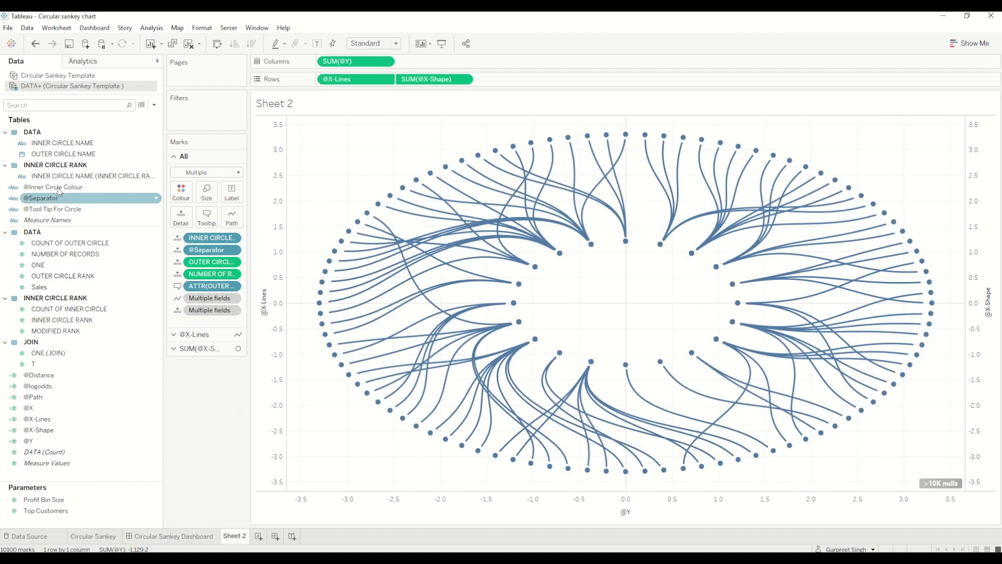
left_click_drag(58, 187, 185, 195)
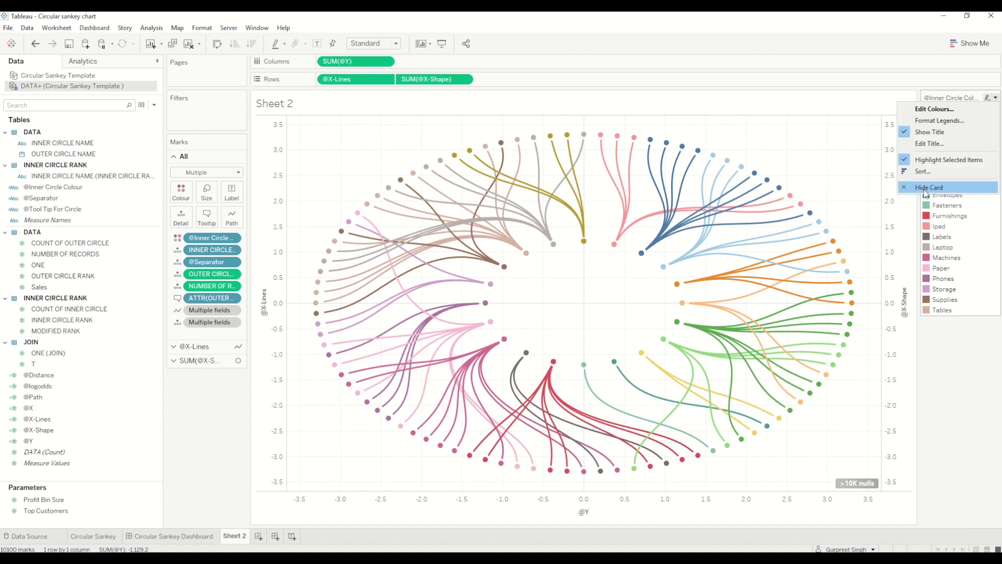
left_click(925, 189)
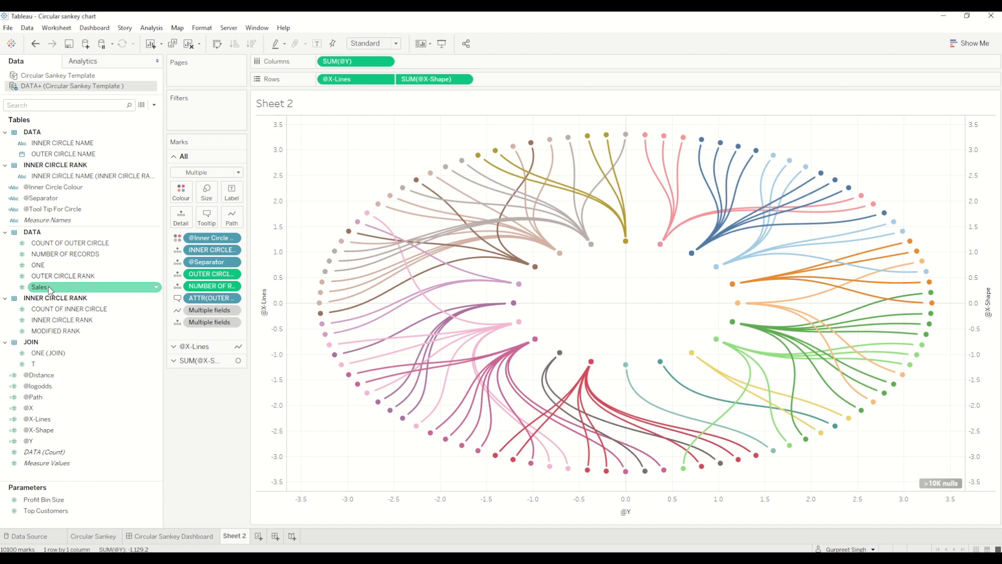
left_click_drag(50, 290, 204, 193)
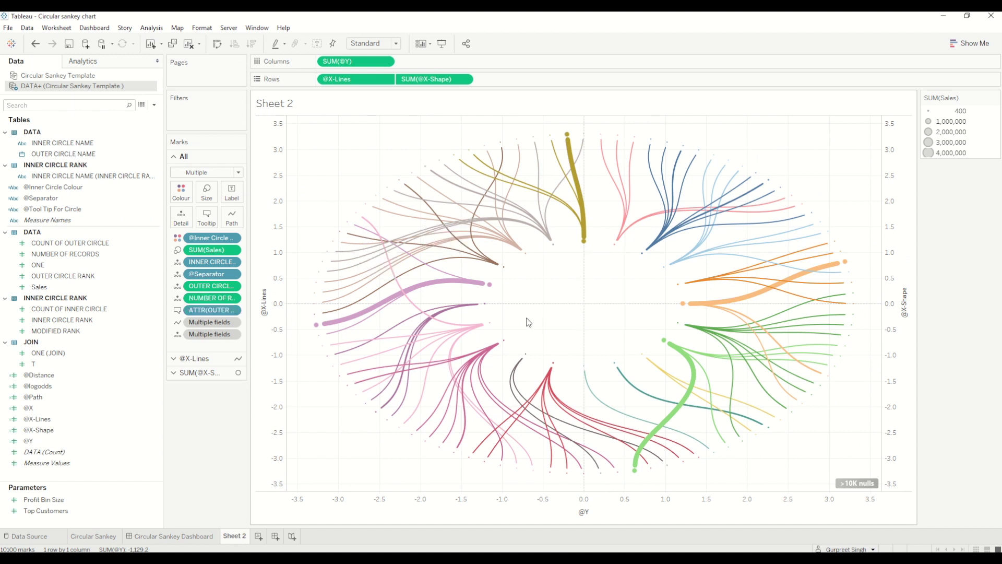
mouse_move(649, 252)
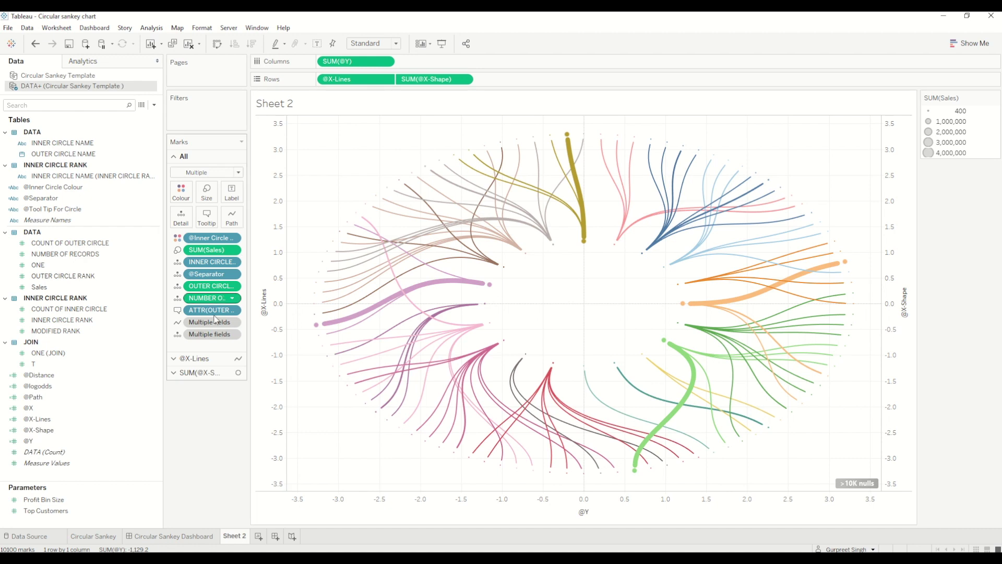
key("ctrl+z")
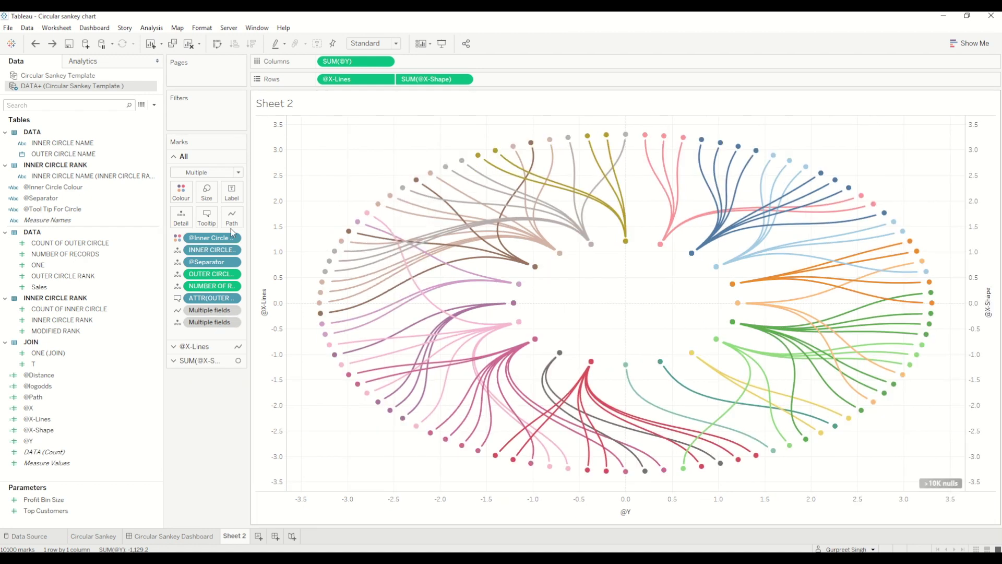
- Size only the @X-Lines marks by Sales
left_click(196, 347)
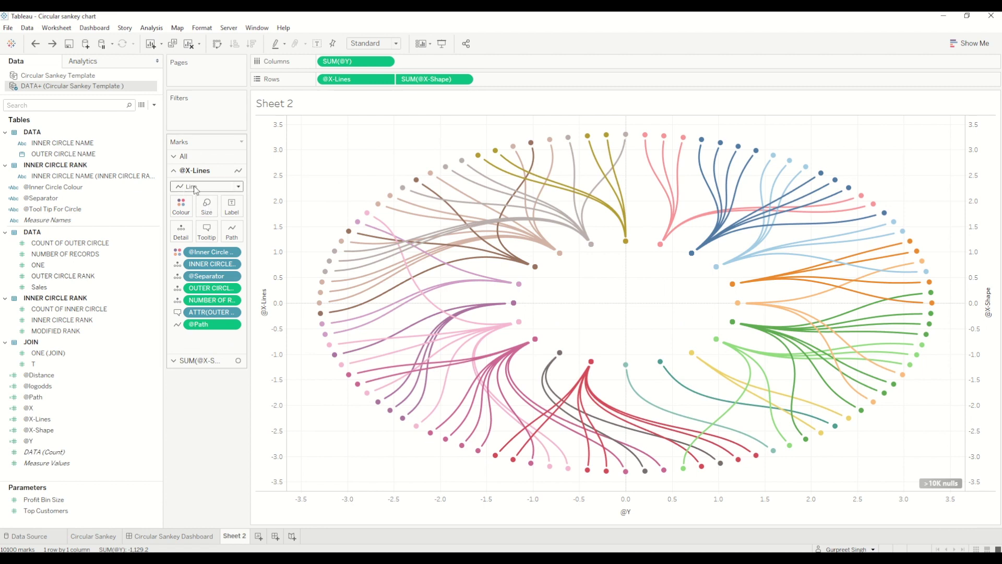
left_click_drag(47, 286, 207, 206)
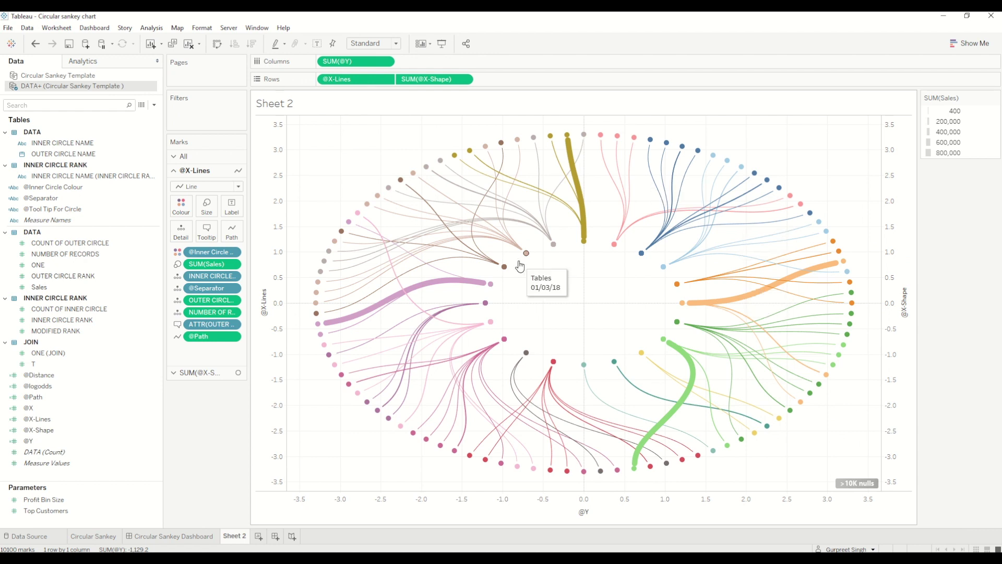
- Add Sales to the tooltip of all marks and insert the SUM(Sales) field into the tooltip text
left_click(183, 156)
left_click_drag(39, 287, 208, 222)
left_click(207, 219)
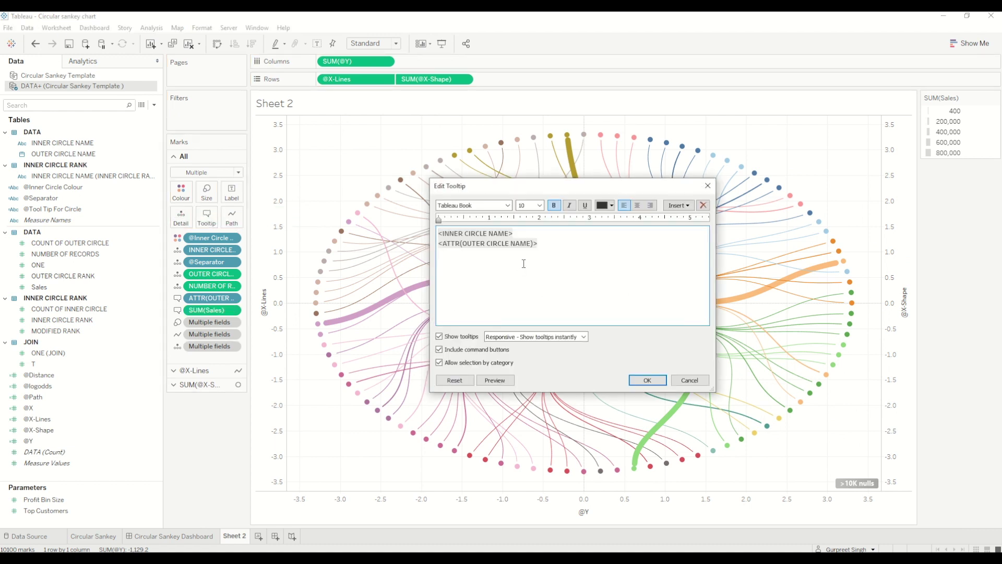
left_click(678, 206)
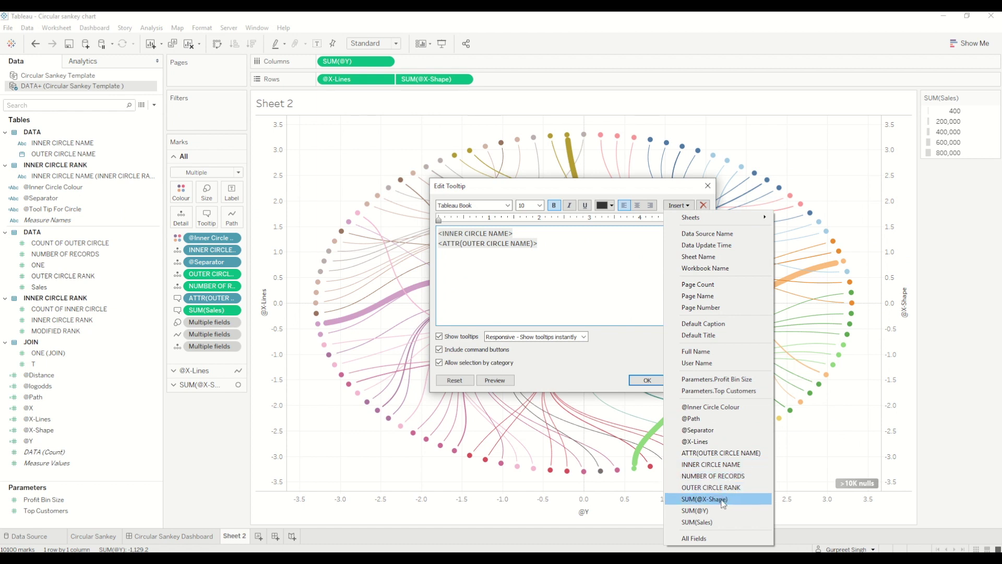
left_click(697, 522)
left_click(648, 380)
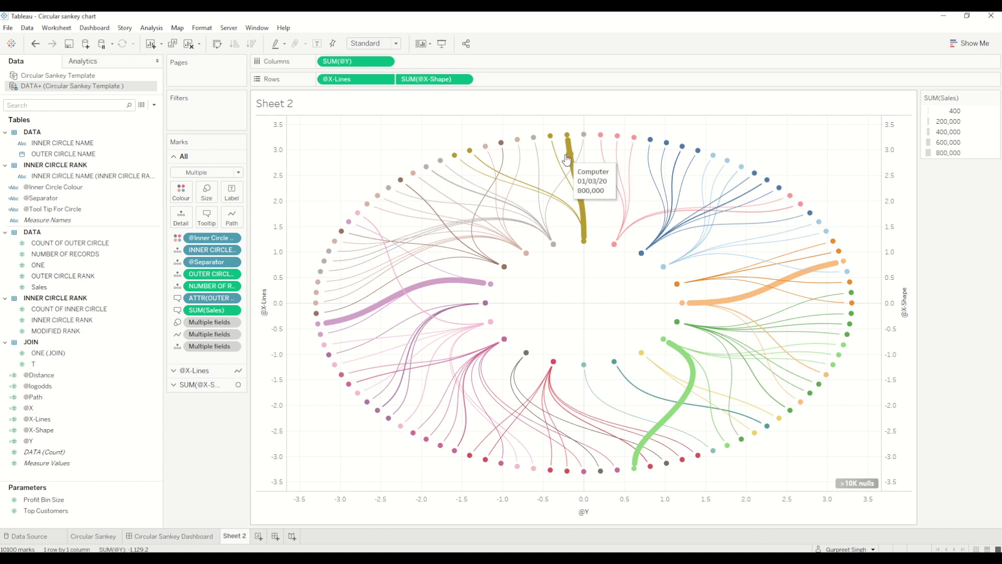
- Set the default worksheet shading of Sheet 2 to black
right_click(312, 153)
left_click(345, 207)
left_click(37, 79)
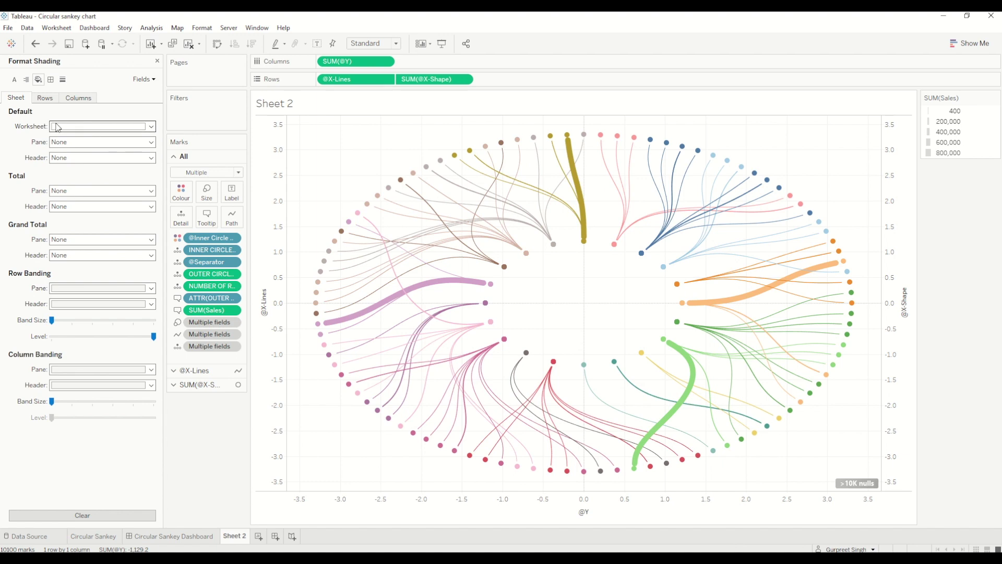
left_click(58, 127)
left_click(57, 152)
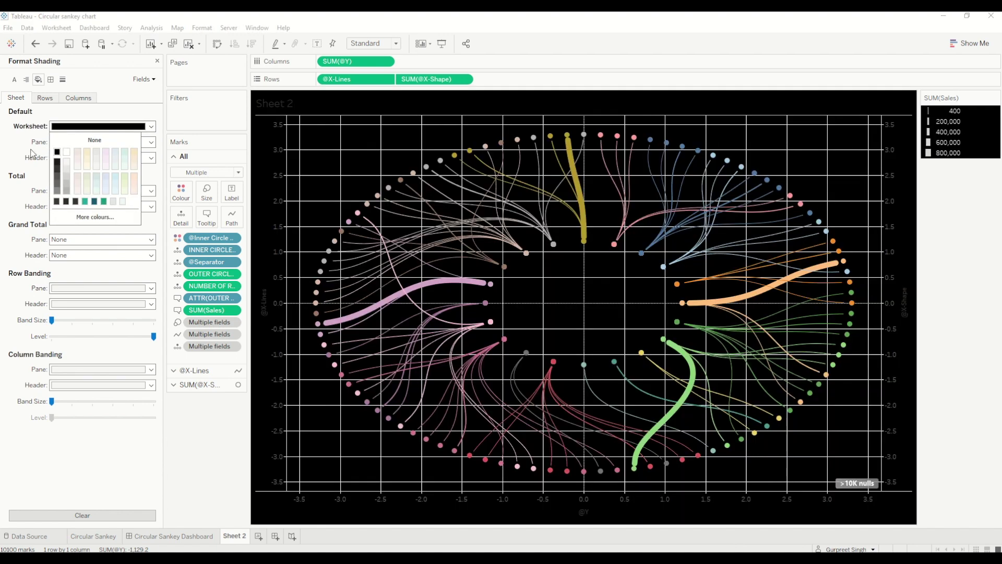
- Set the pane borders of both the row divider and the column divider to None
left_click(50, 79)
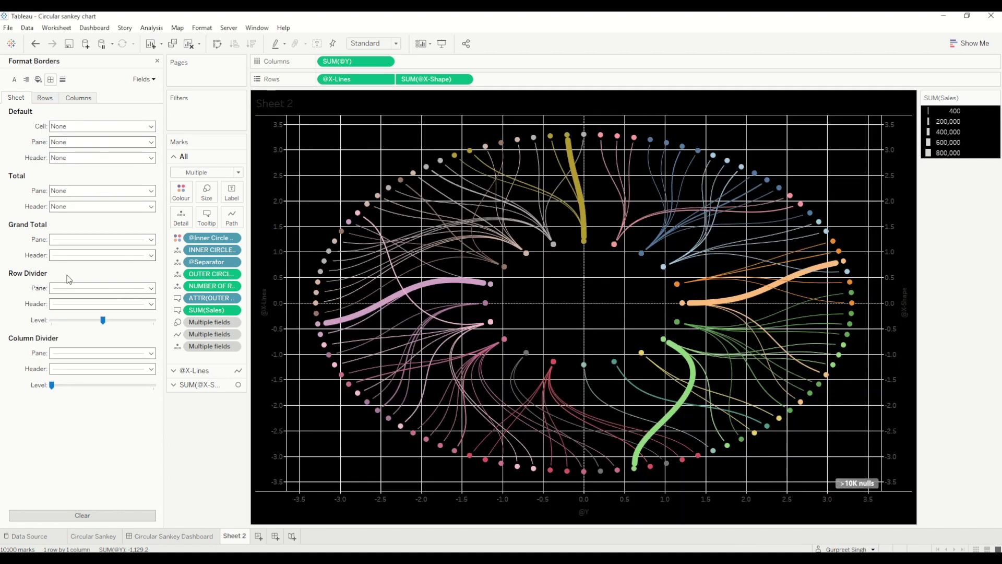
left_click(102, 288)
left_click(99, 300)
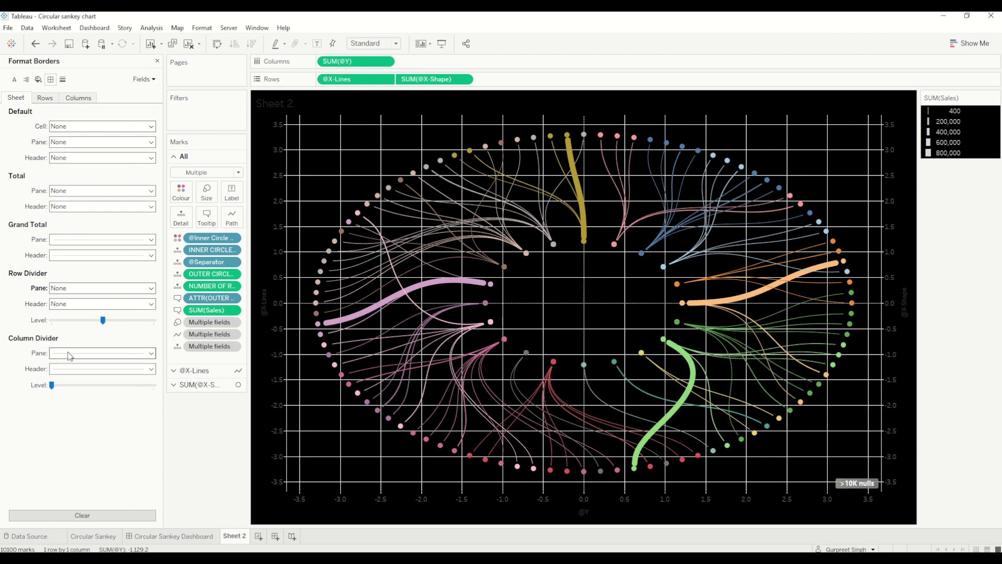
left_click(69, 357)
left_click(86, 365)
- Set the sheet's grid lines and zero lines to None
left_click(63, 80)
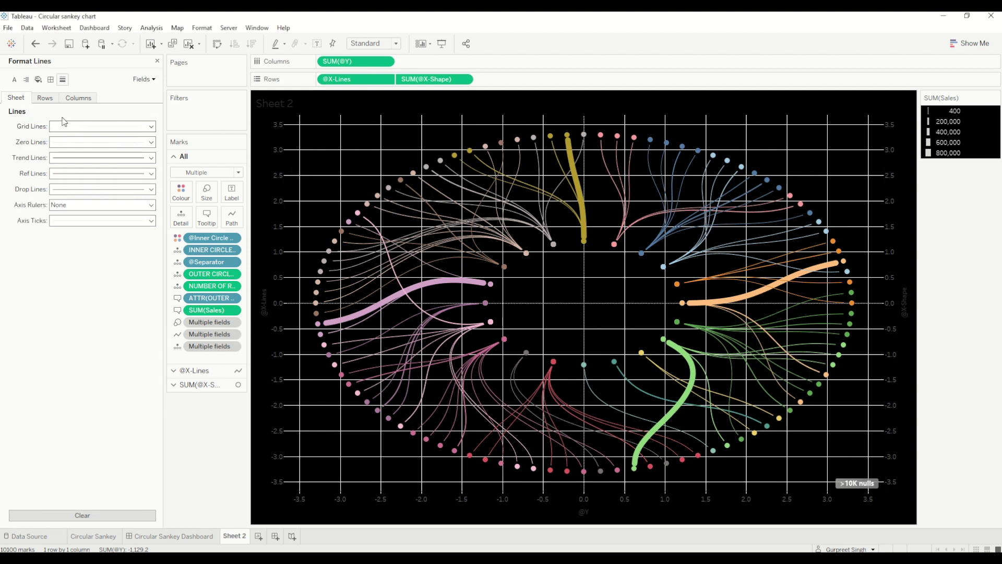
left_click(65, 127)
left_click(66, 140)
left_click(65, 142)
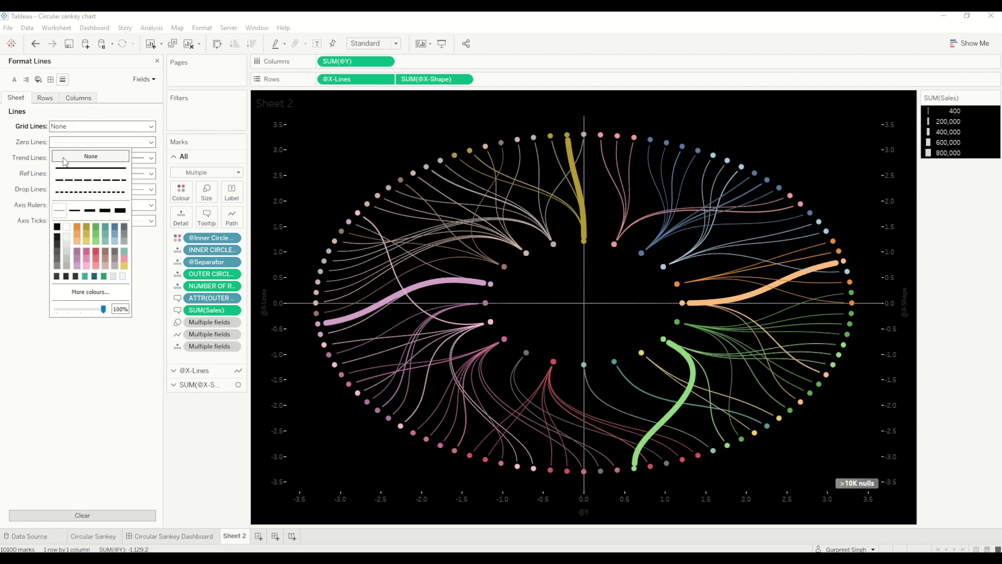
left_click(65, 157)
- Hide the @X-Lines and @Y axis headers and the sheet title
right_click(275, 162)
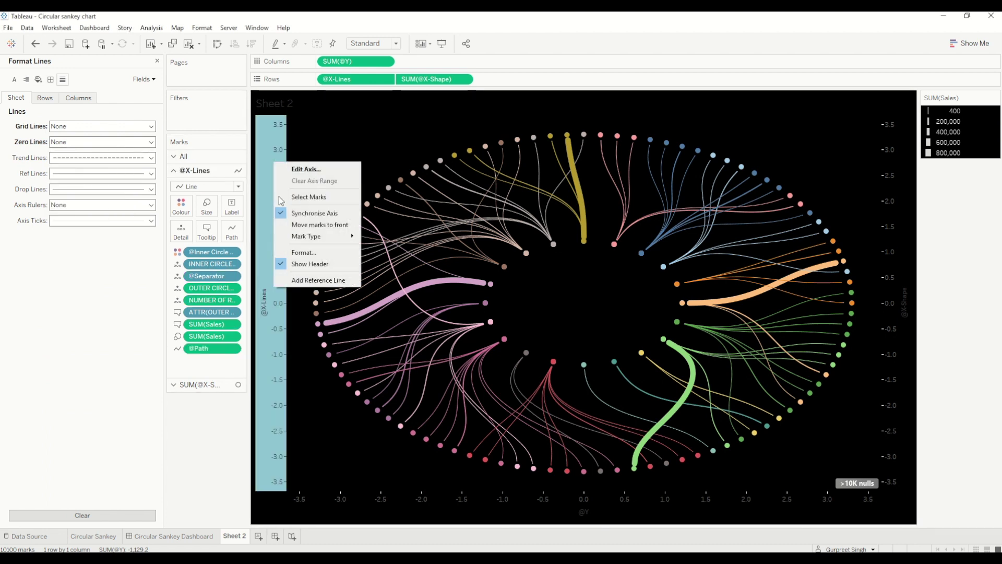
left_click(310, 263)
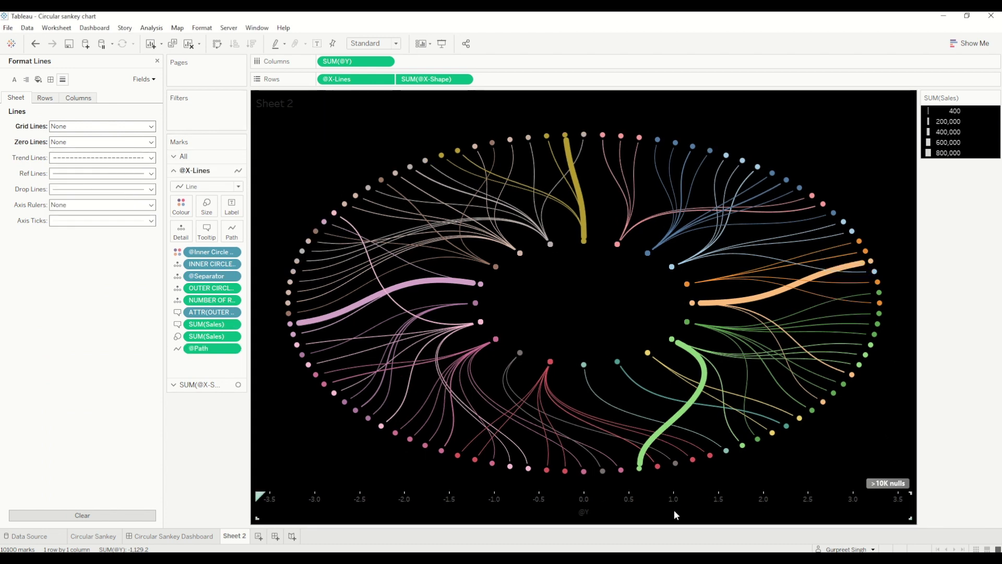
right_click(675, 515)
left_click(698, 485)
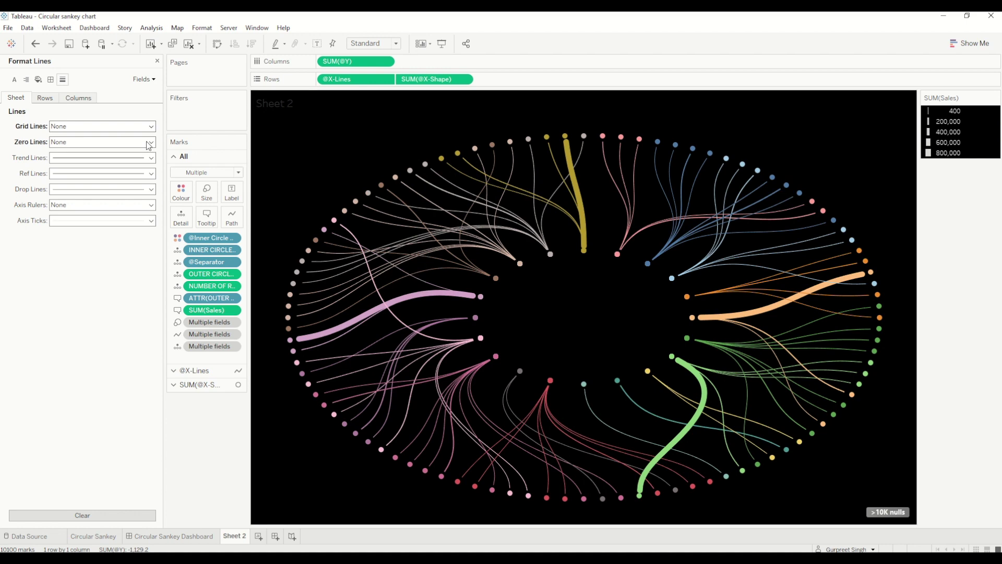
right_click(294, 102)
left_click(331, 130)
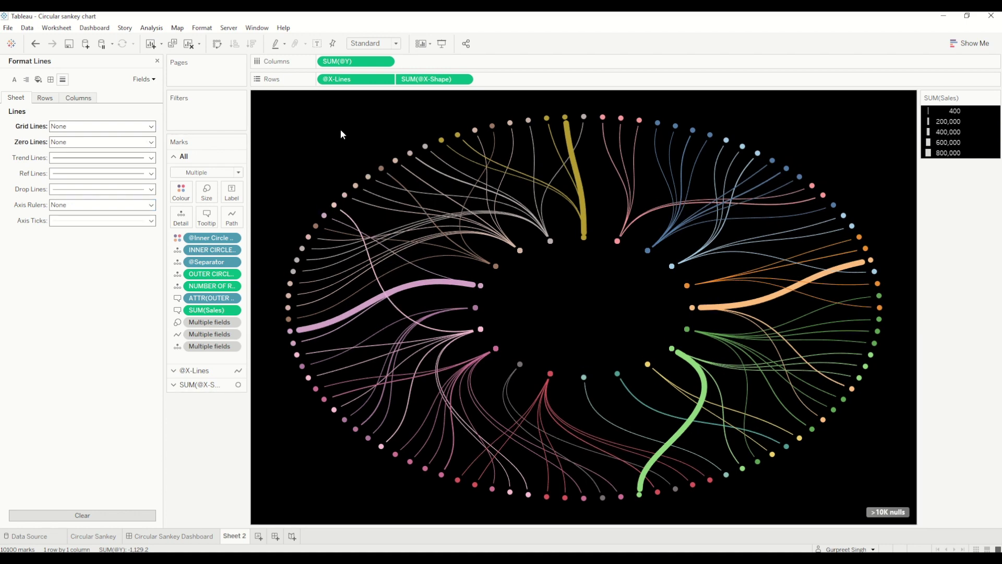
- Show the Circular Sankey Dashboard in presentation mode and examine the tooltips of the Ipad and Machines lines
left_click(183, 537)
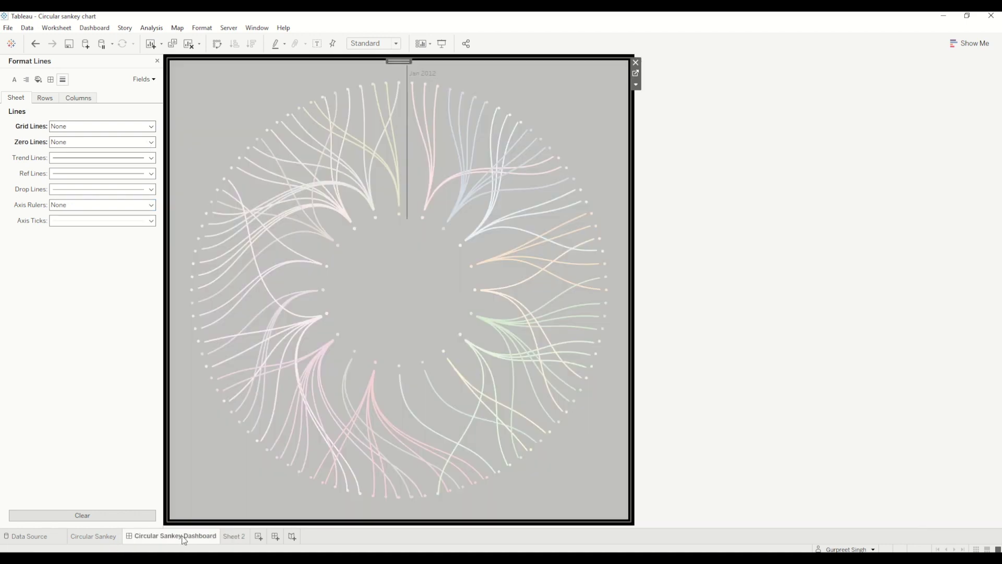
left_click(443, 44)
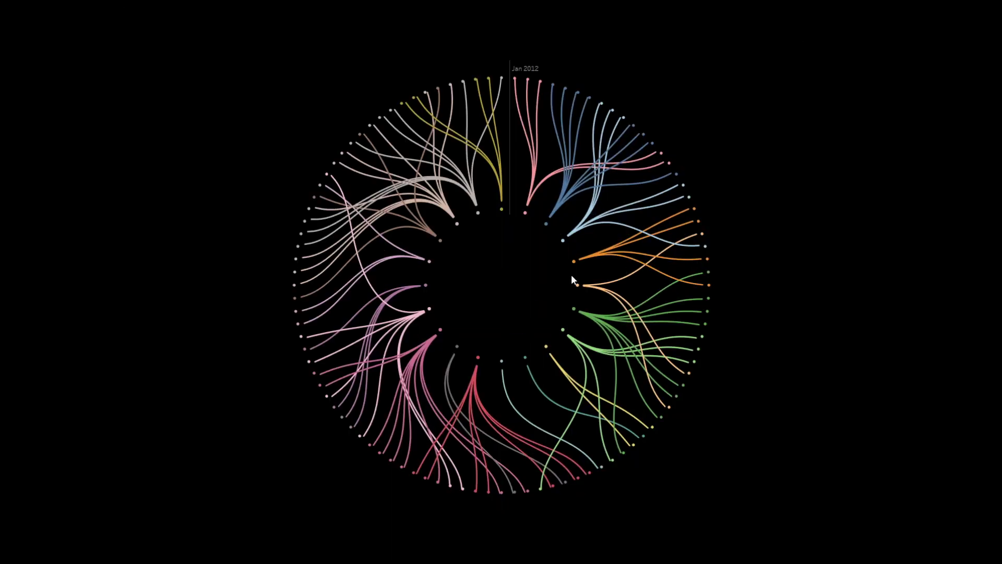
mouse_move(533, 165)
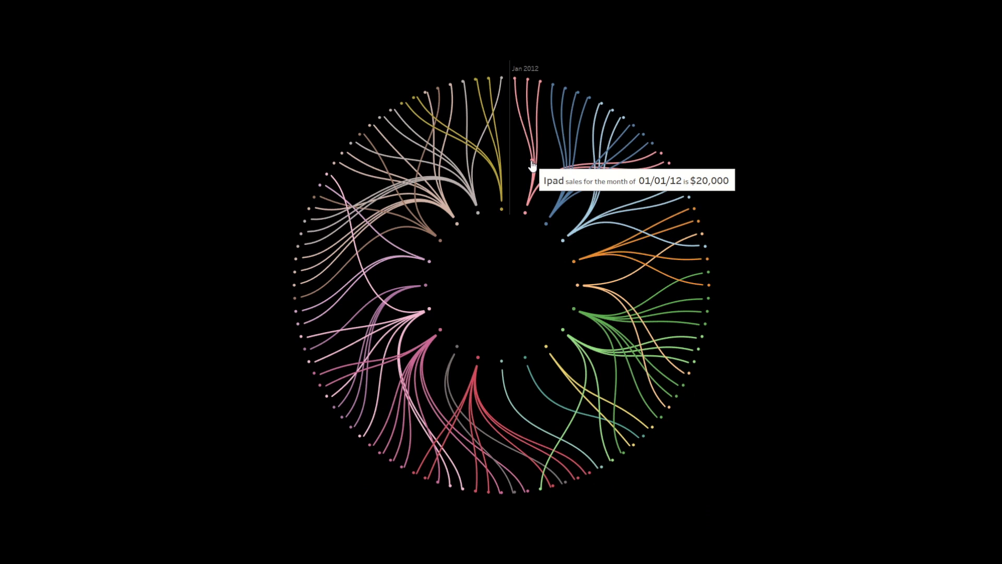
mouse_move(374, 230)
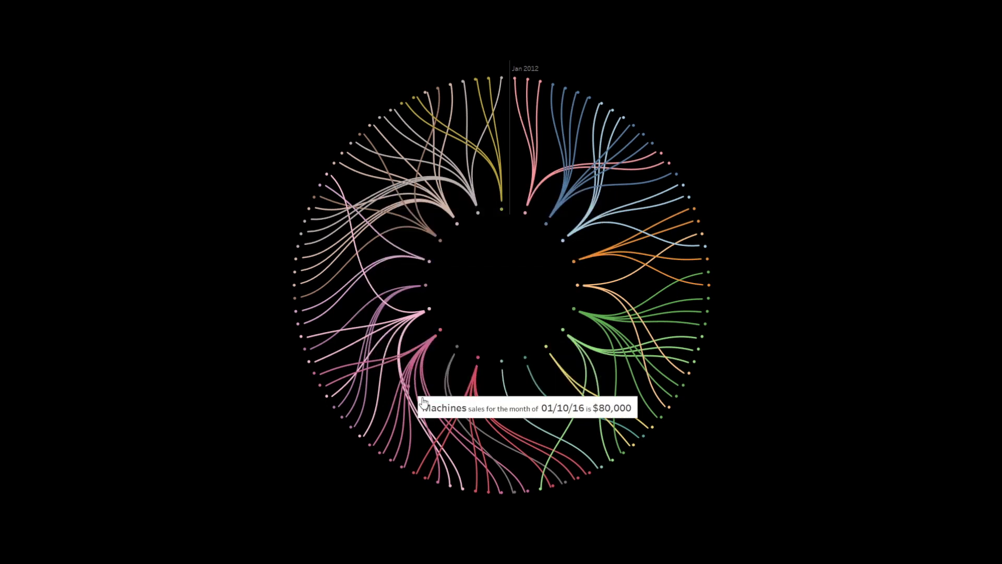
mouse_move(432, 408)
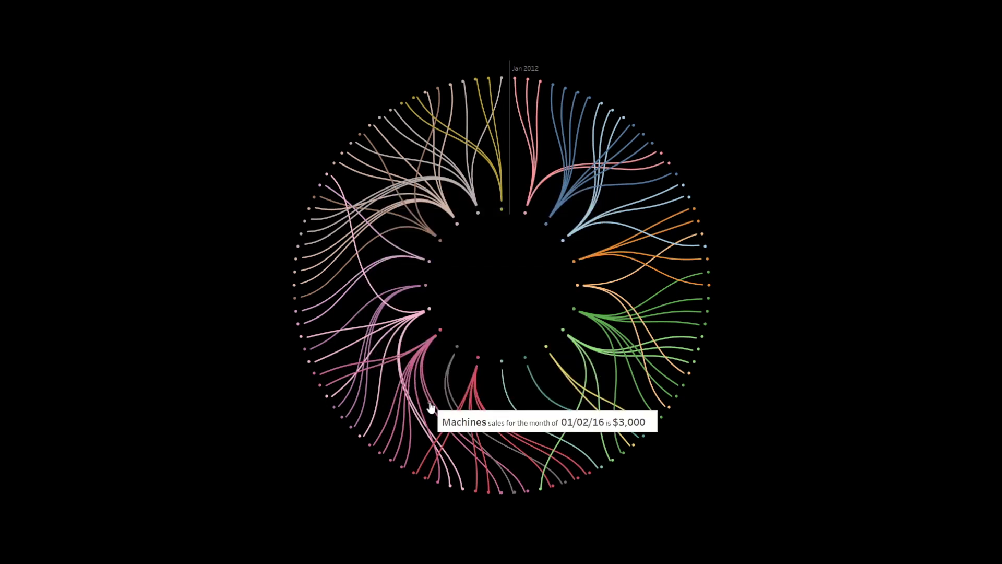